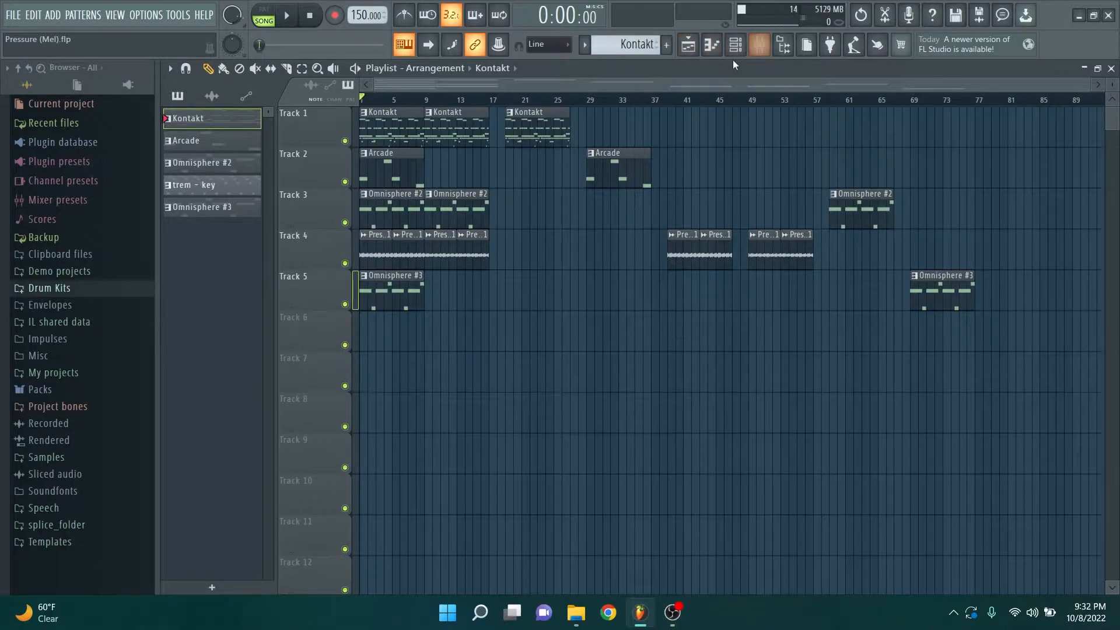
Open the Kontakt instrument to view its loaded NOIRE Pure piano patch, and close its window.
left_click(288, 134)
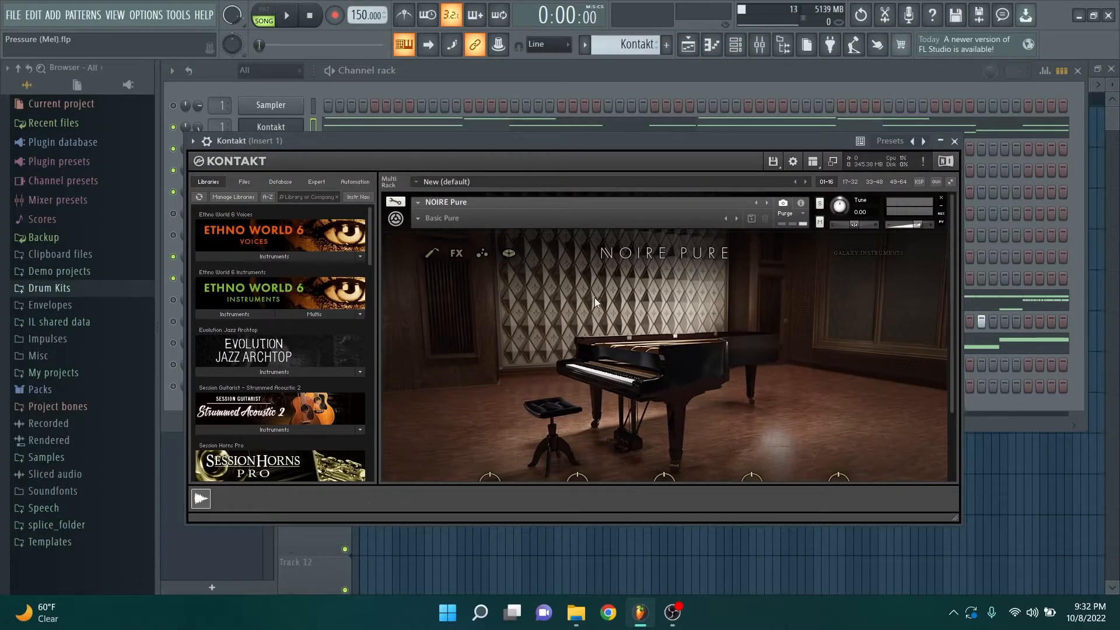
scroll(568, 292, "down", 2)
left_click(955, 140)
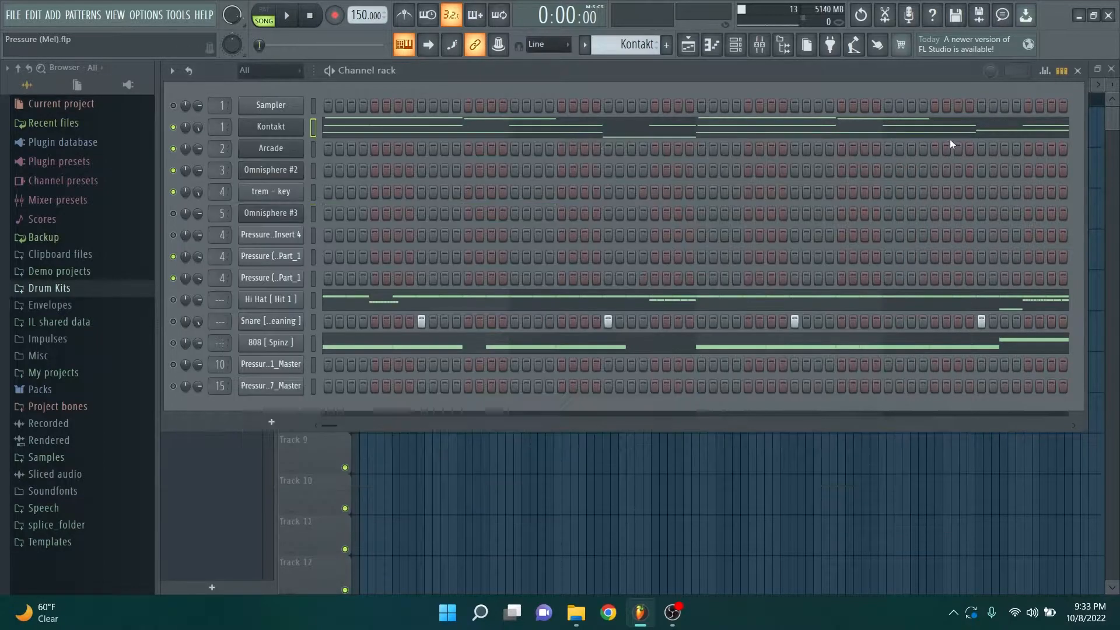
Open the Kontakt pattern in the piano roll and play through its eight bars while viewing the full note range.
left_click(566, 133)
key("space")
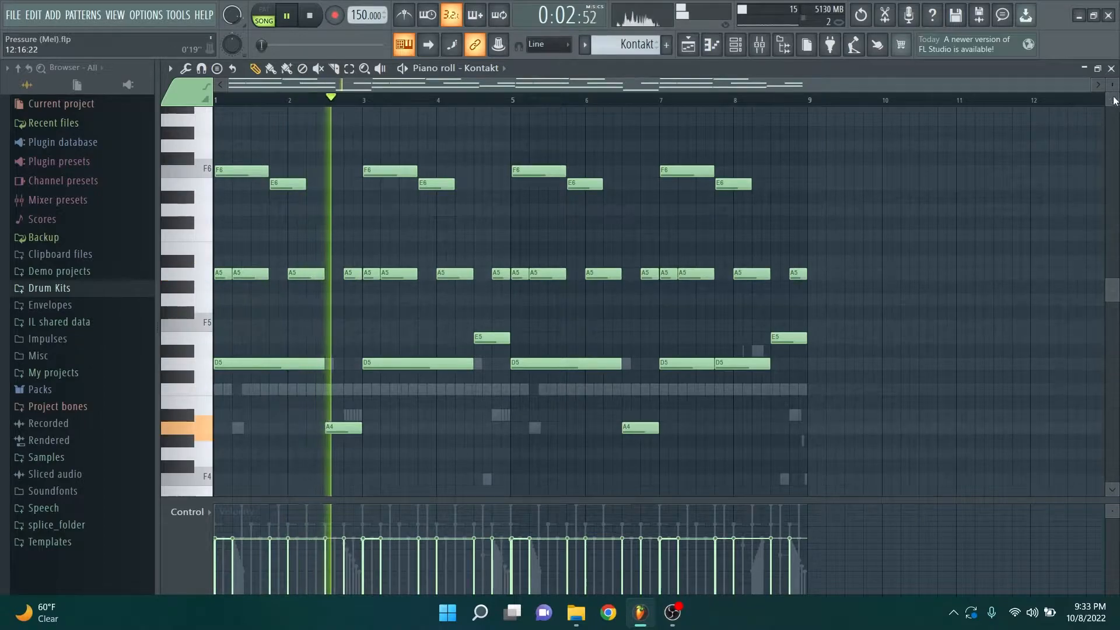
scroll(930, 170, "down", 4)
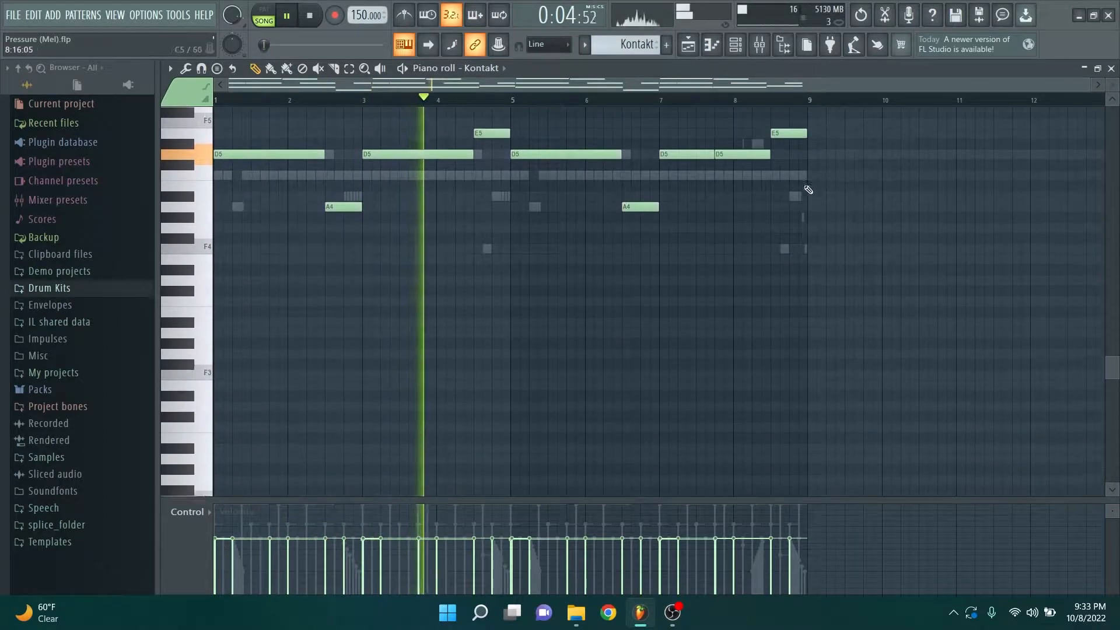
scroll(784, 212, "up", 7)
scroll(784, 213, "down", 3)
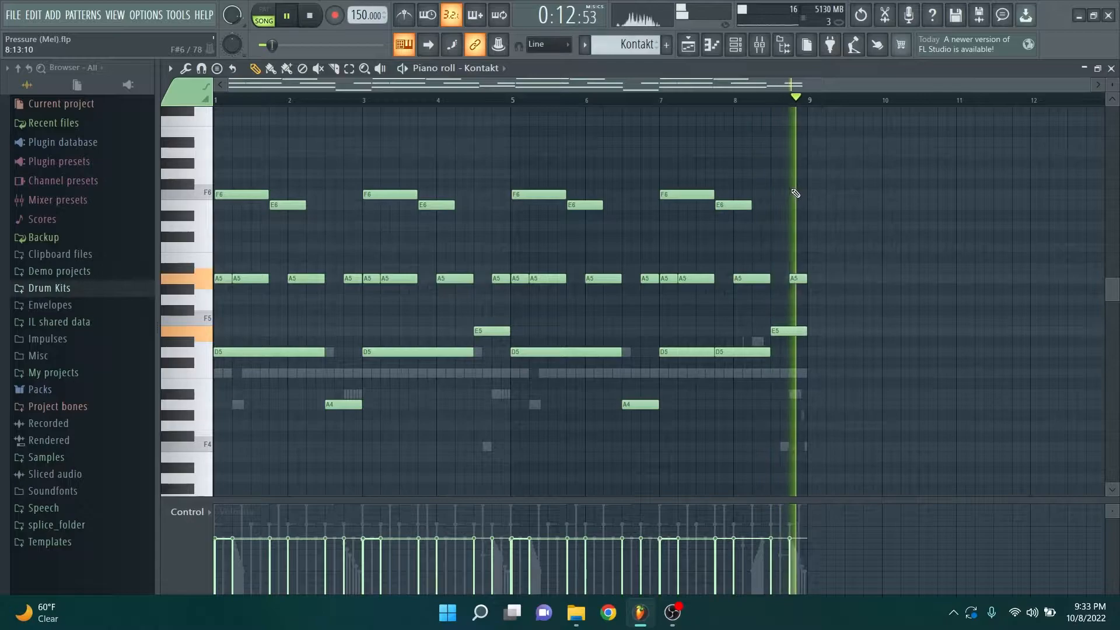
key("space")
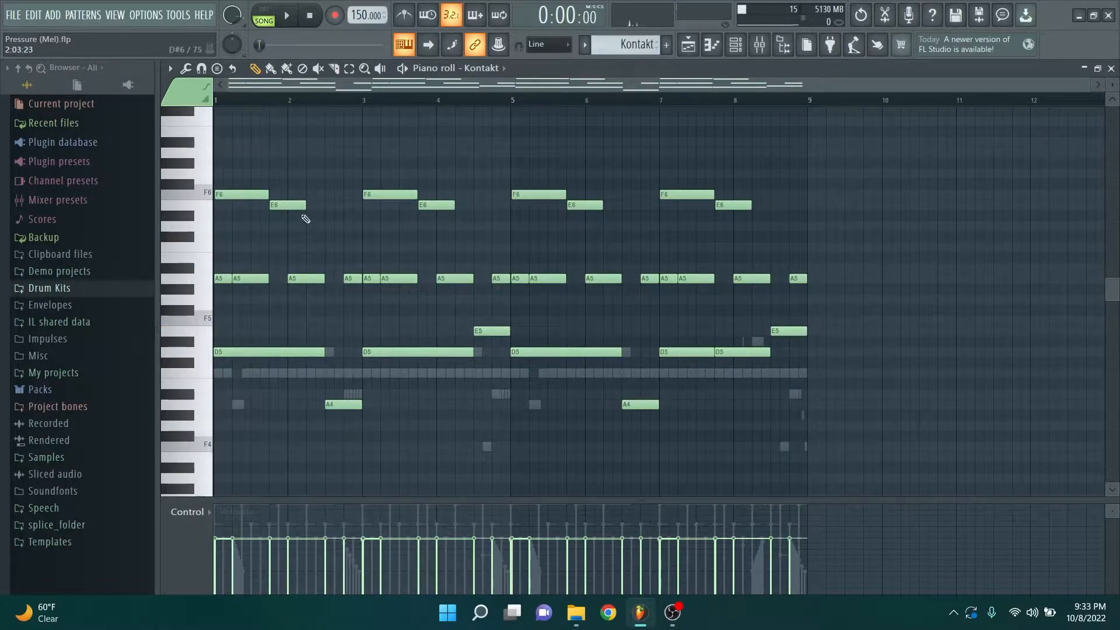
Try the first F6 and E6 melody notes of the Kontakt pattern one octave lower, play them back, and restore the original octave.
scroll(274, 163, "down", 3)
scroll(310, 179, "up", 2)
scroll(309, 179, "up", 3)
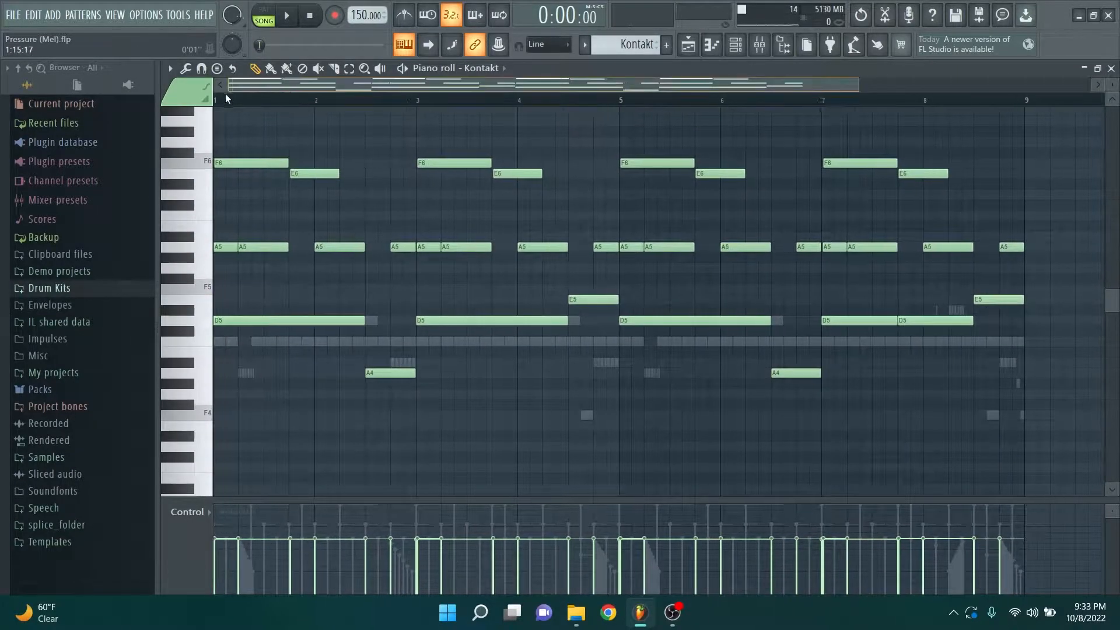
scroll(230, 93, "up", 2)
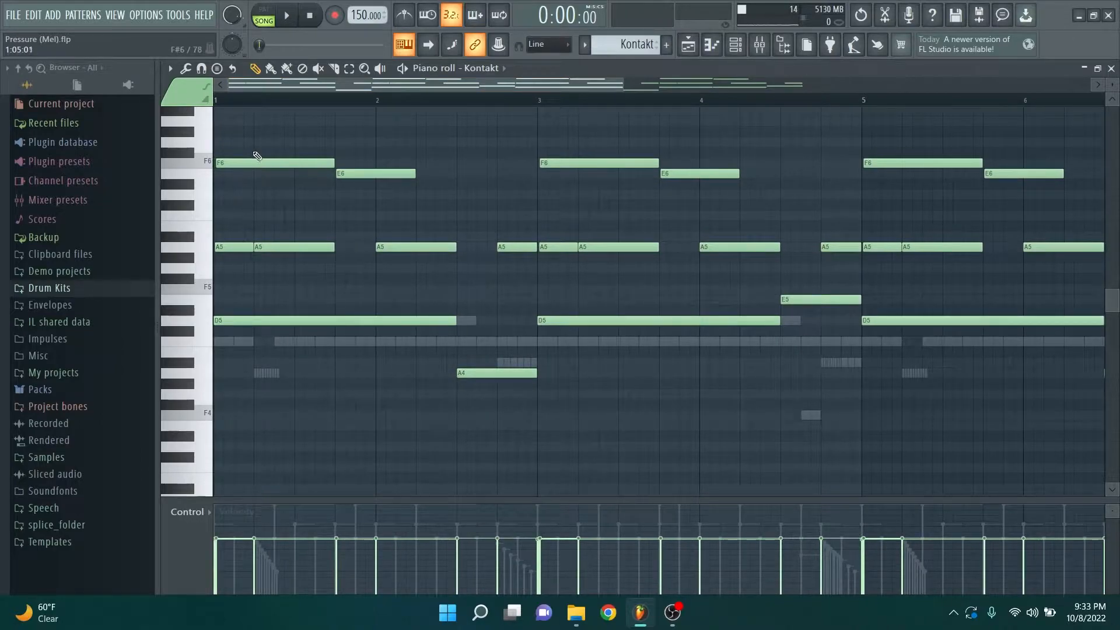
left_click_drag(259, 158, 402, 200)
key("Down")
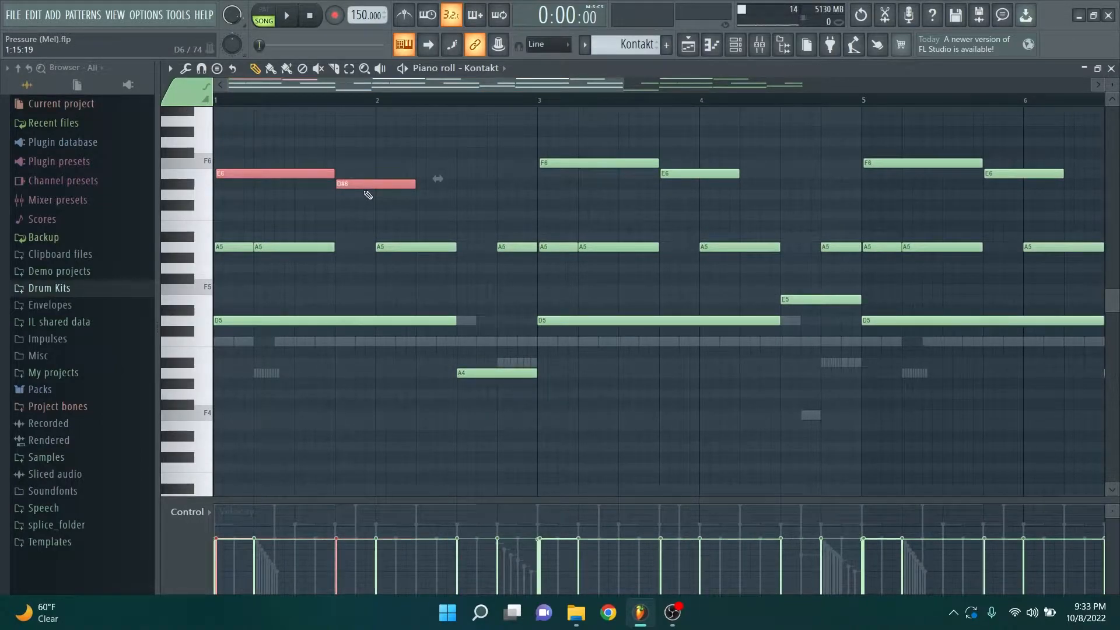
key("Up")
key("ctrl+Down")
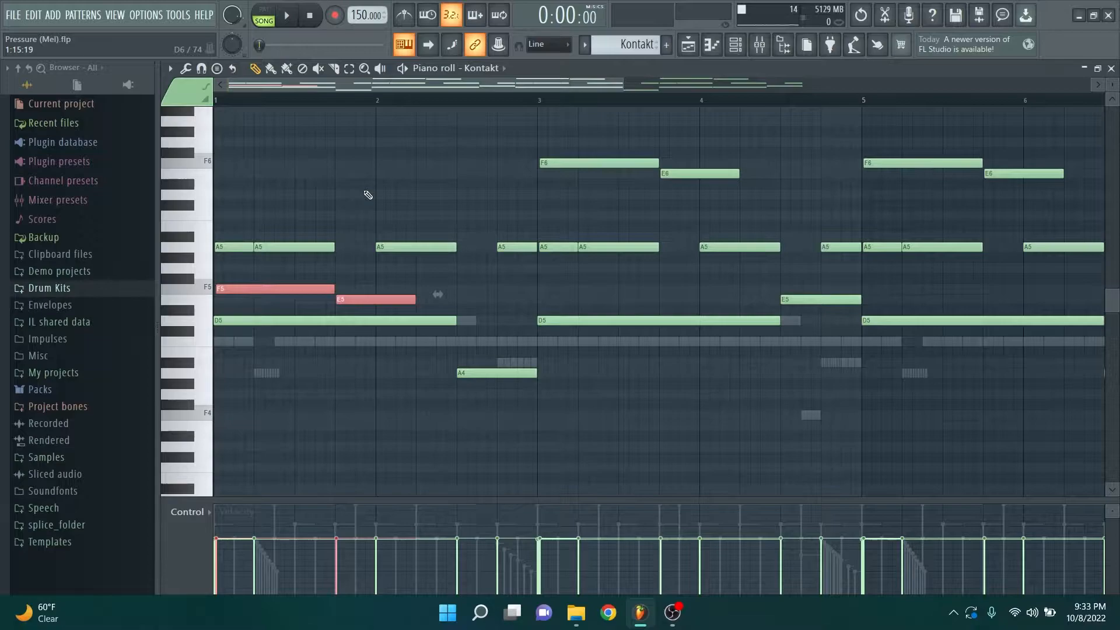
key("space")
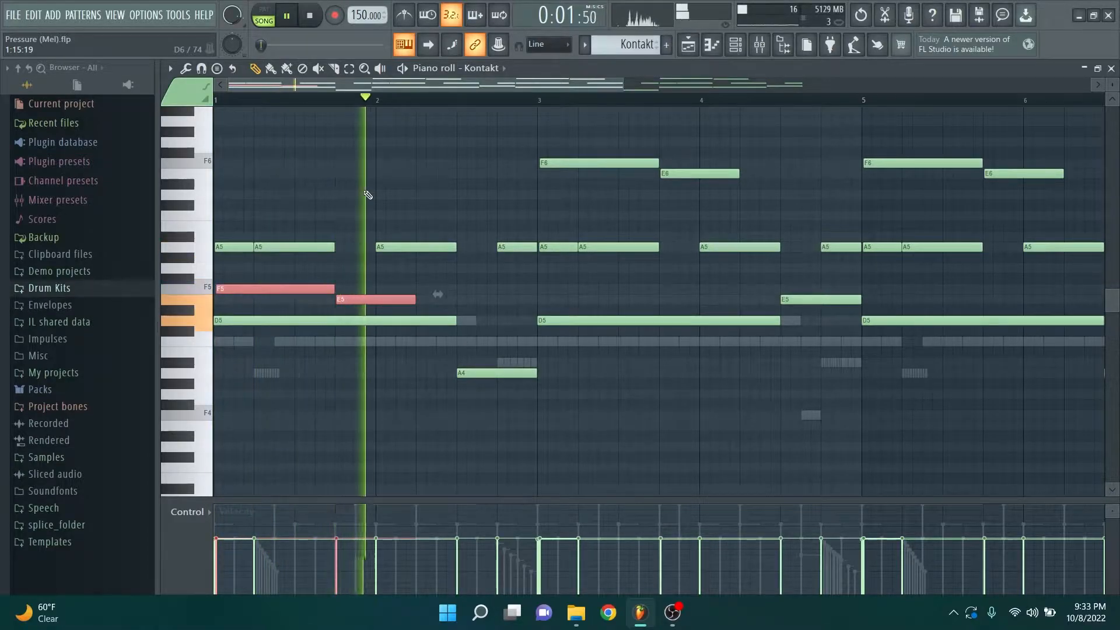
key("space")
key("ctrl+Up")
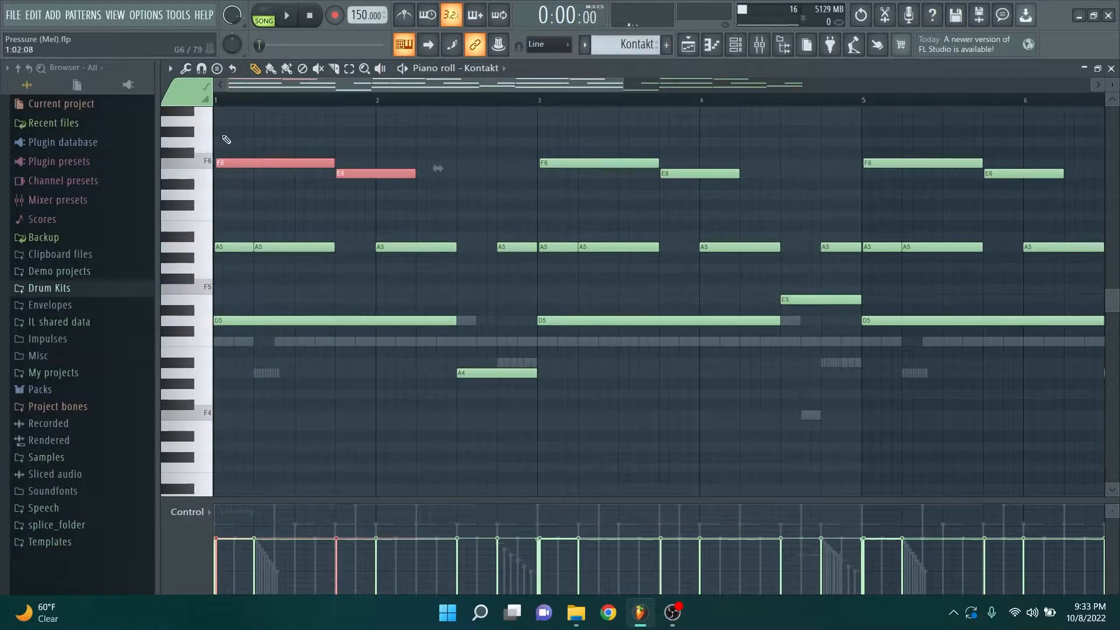
Examine the opening D5, A5 and F6 notes and the low D5, A4 and E5 notes across the Kontakt pattern by selecting each group.
scroll(263, 91, "up", 3)
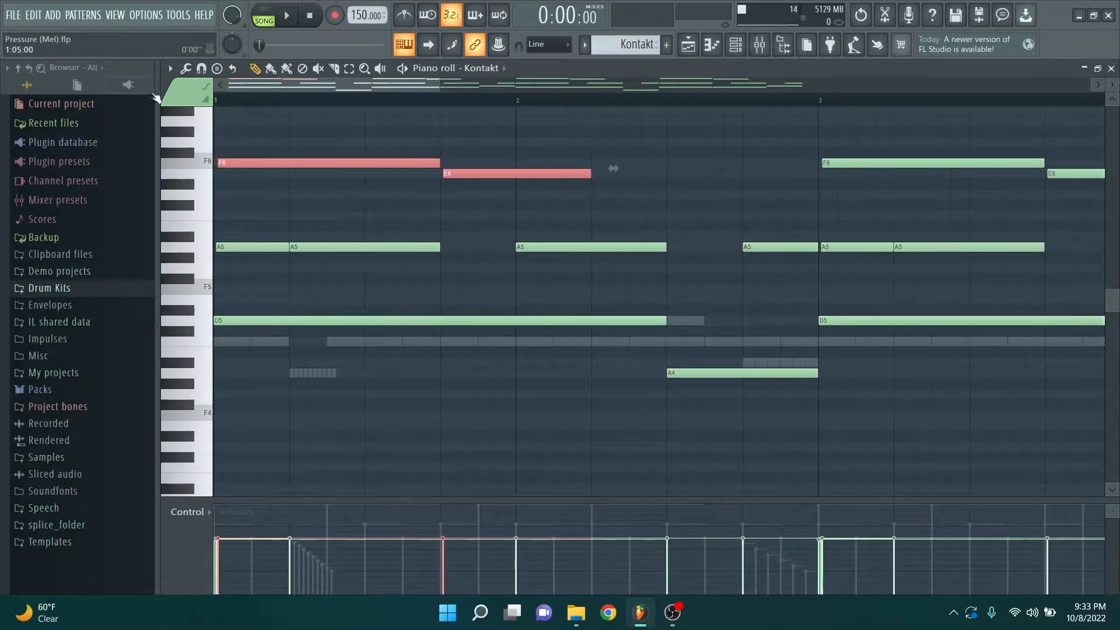
left_click_drag(239, 351, 282, 105)
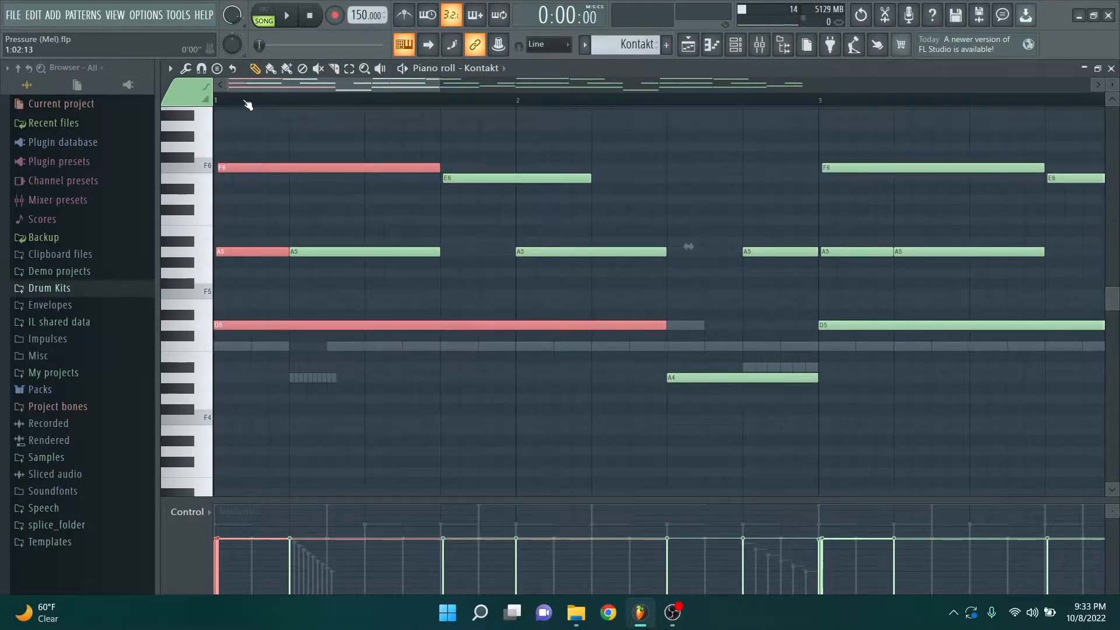
left_click(267, 105)
scroll(355, 101, "down", 6)
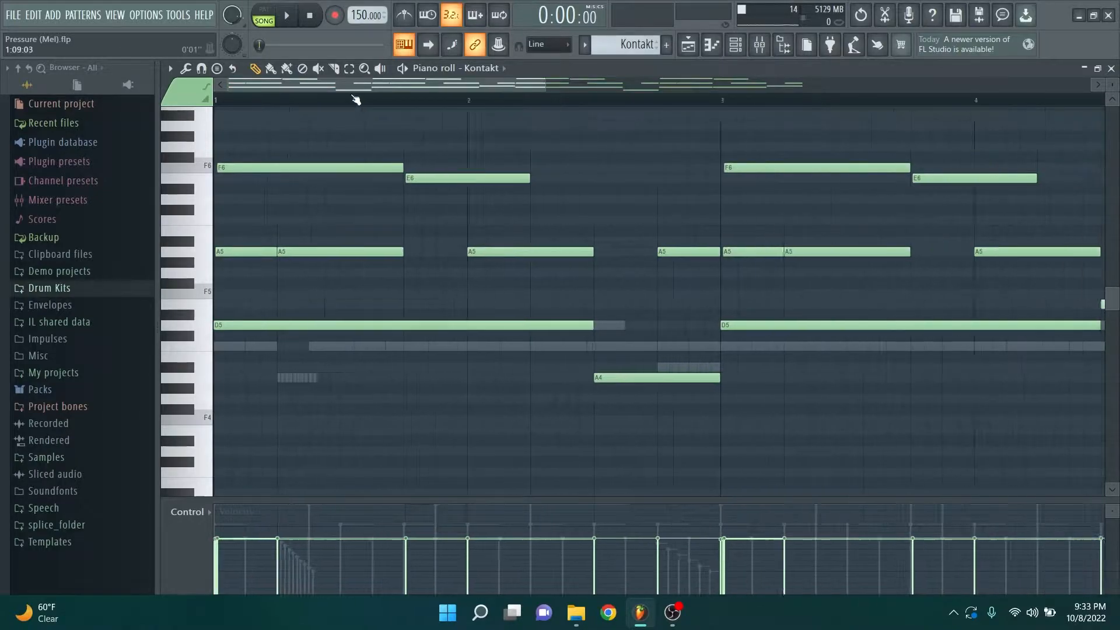
left_click_drag(233, 287, 321, 414)
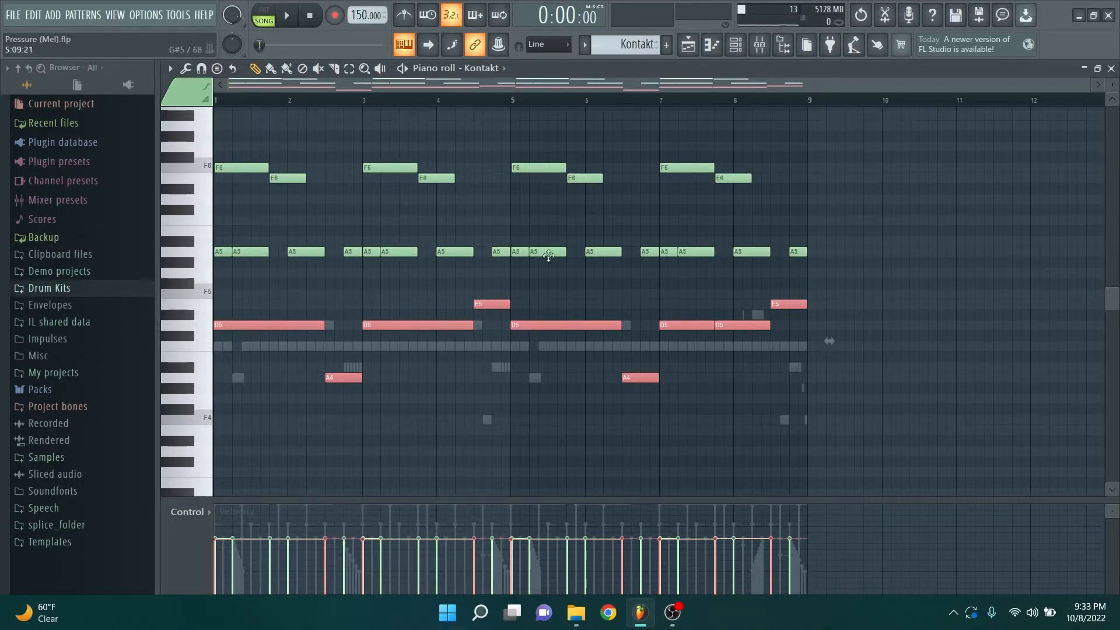
left_click(505, 424)
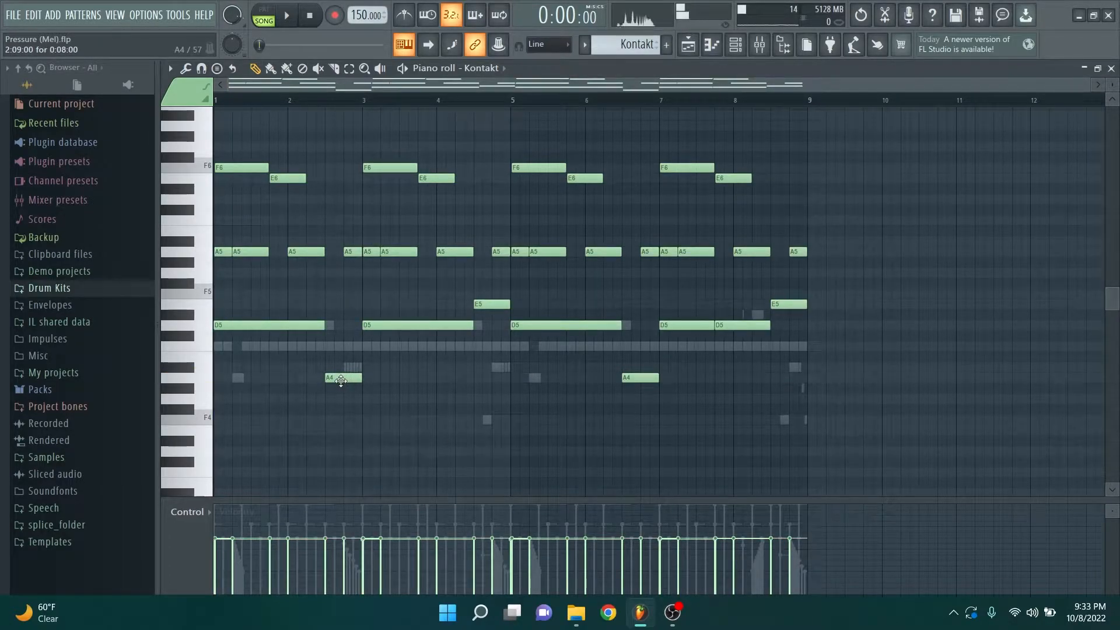
left_click(491, 303)
Inspect the Portal preset and the Fruity parametric EQ 2 curve on mixer Insert 1, and close the mixer.
left_click(735, 44)
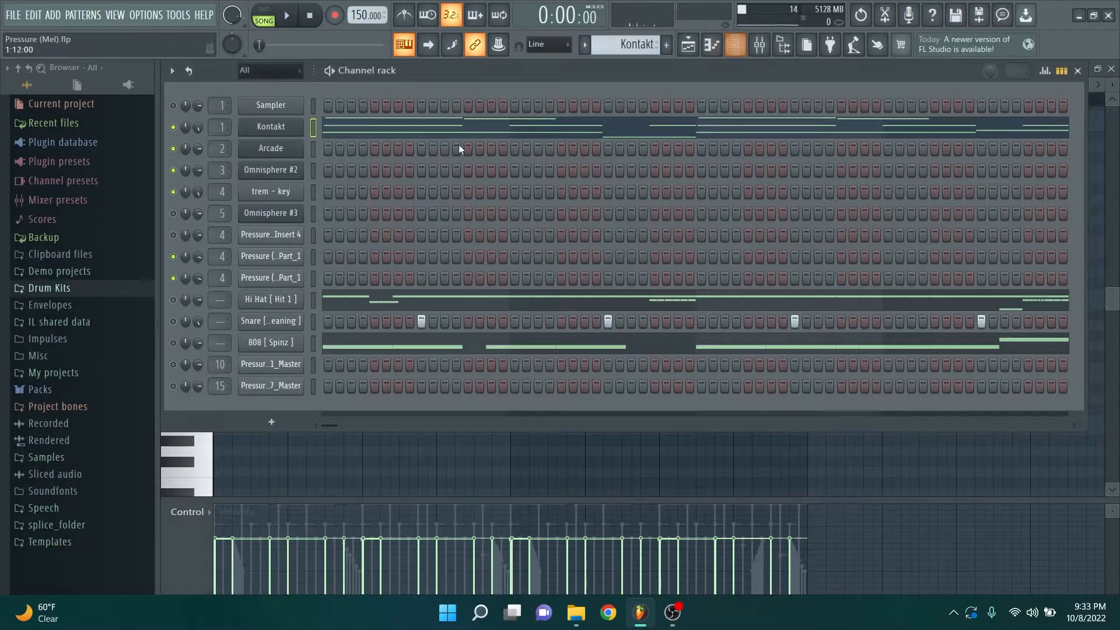
left_click(760, 45)
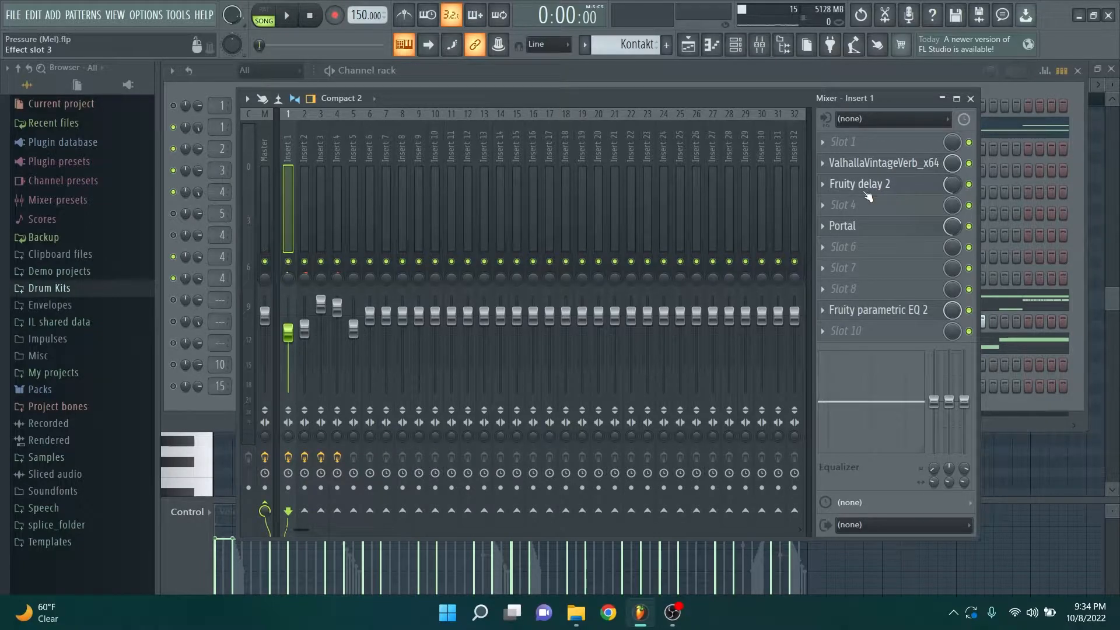
left_click(843, 226)
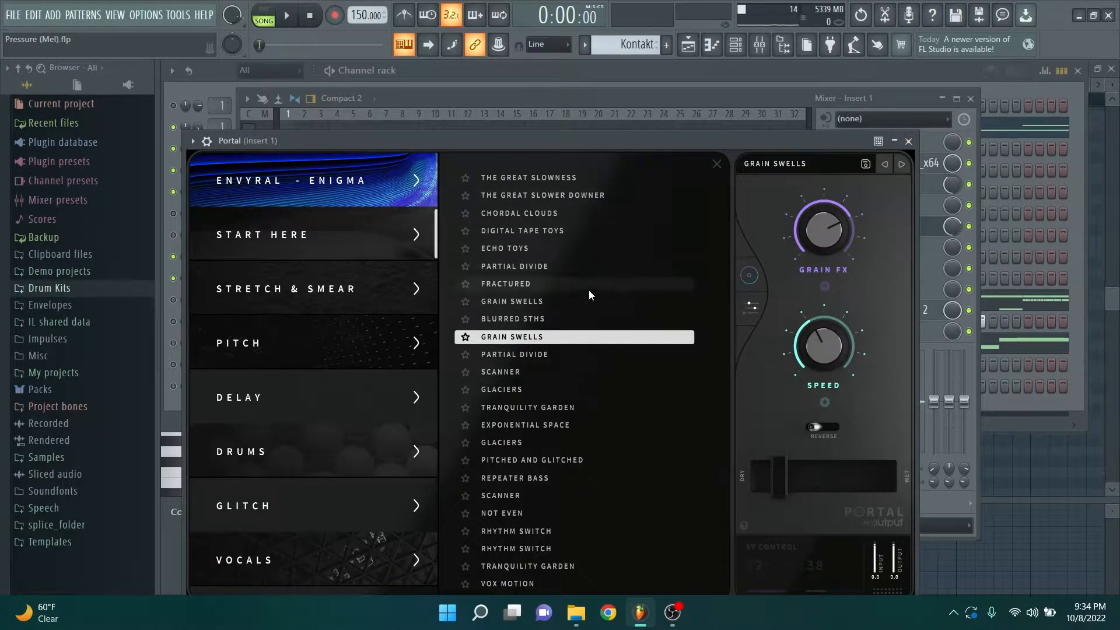
left_click(908, 141)
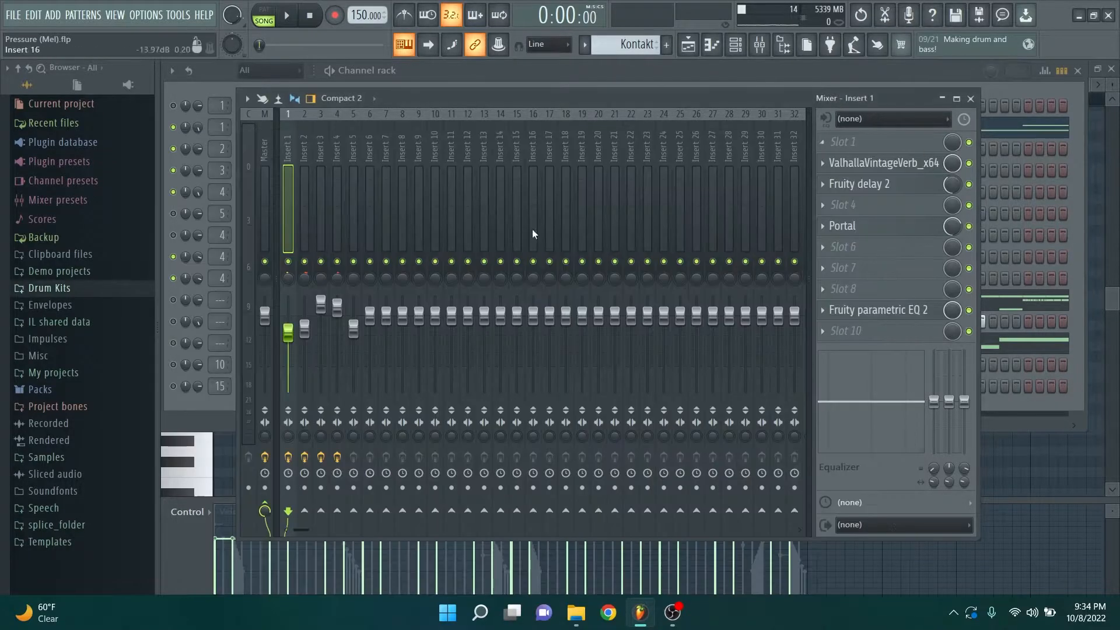
left_click(861, 314)
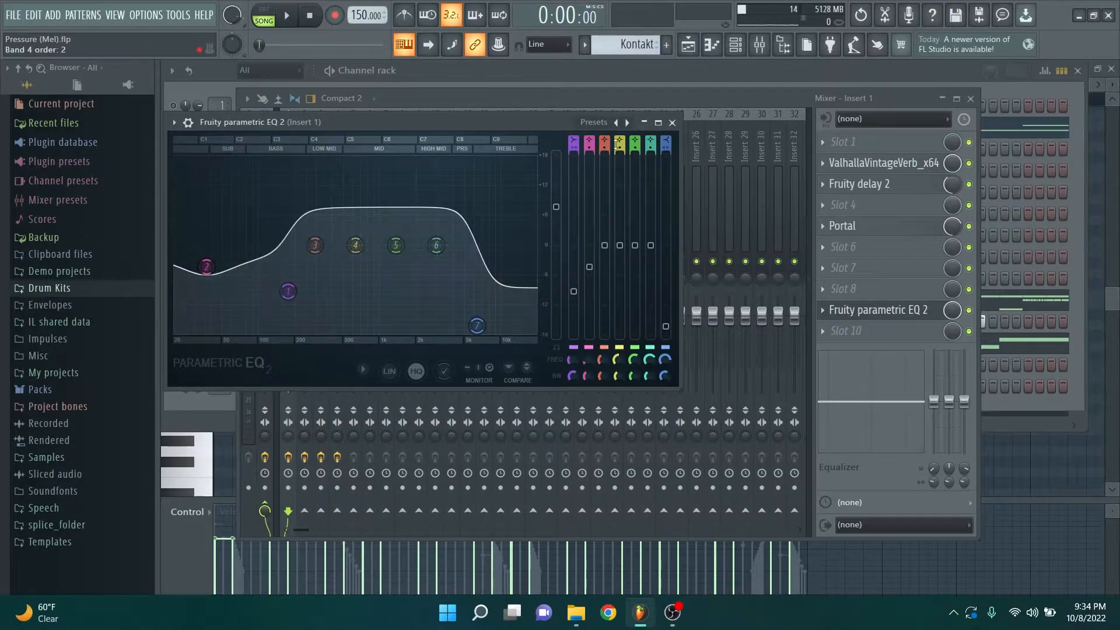
left_click(671, 122)
left_click(971, 99)
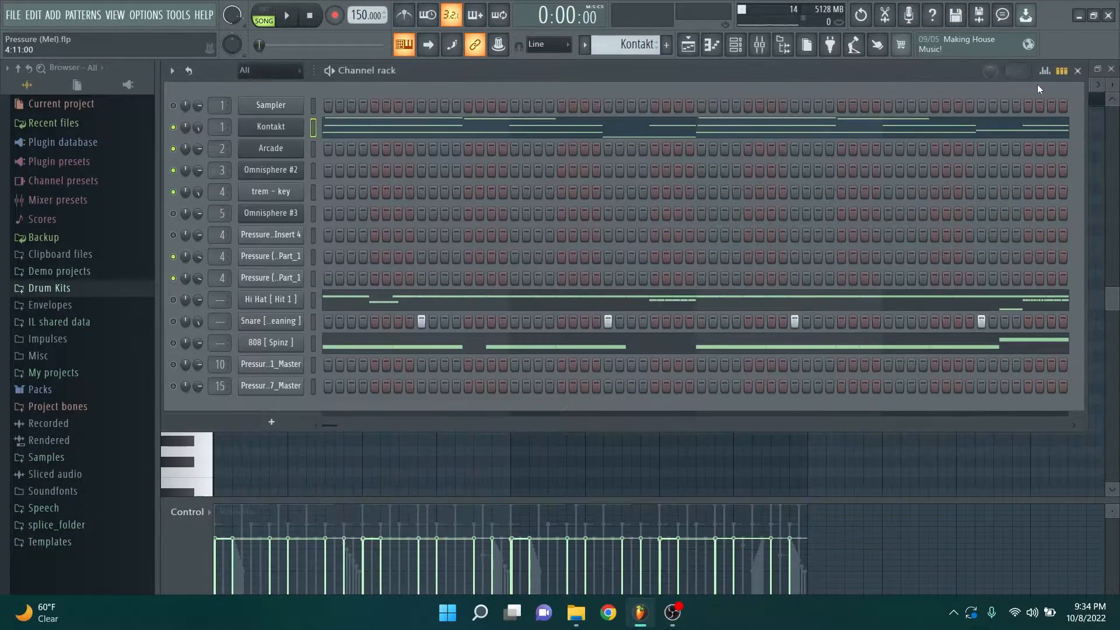
Return to the playlist arrangement and unmute Track 2, which holds the Arcade clips.
left_click(1077, 70)
left_click(720, 54)
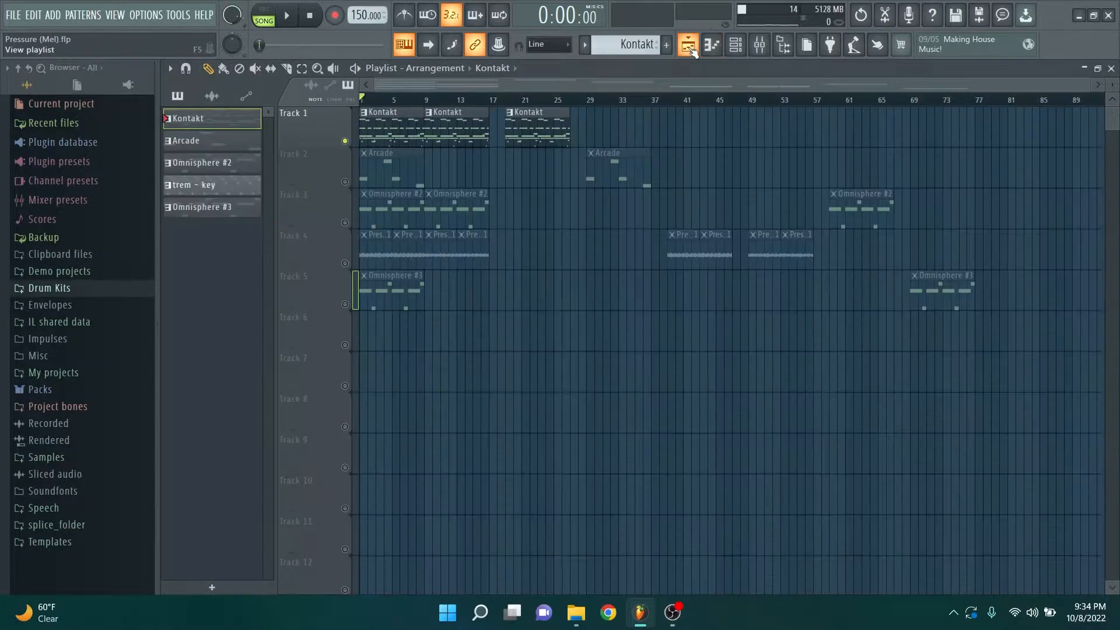
left_click(345, 183)
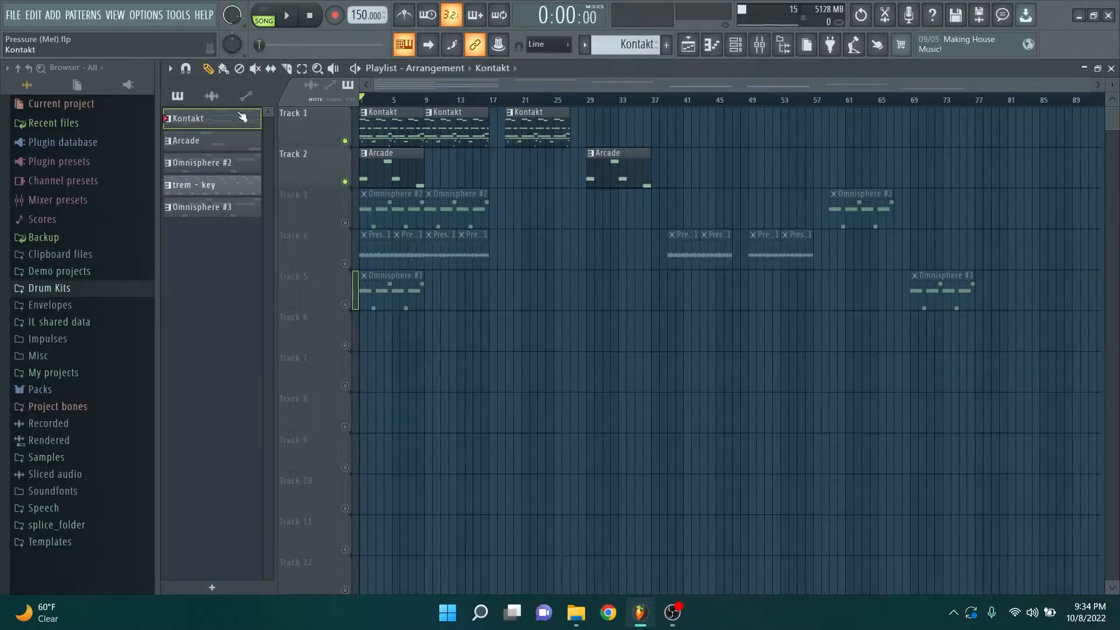
Switch the active pattern to Arcade and open the Arcade instrument, positioning its window fully in view.
left_click(736, 44)
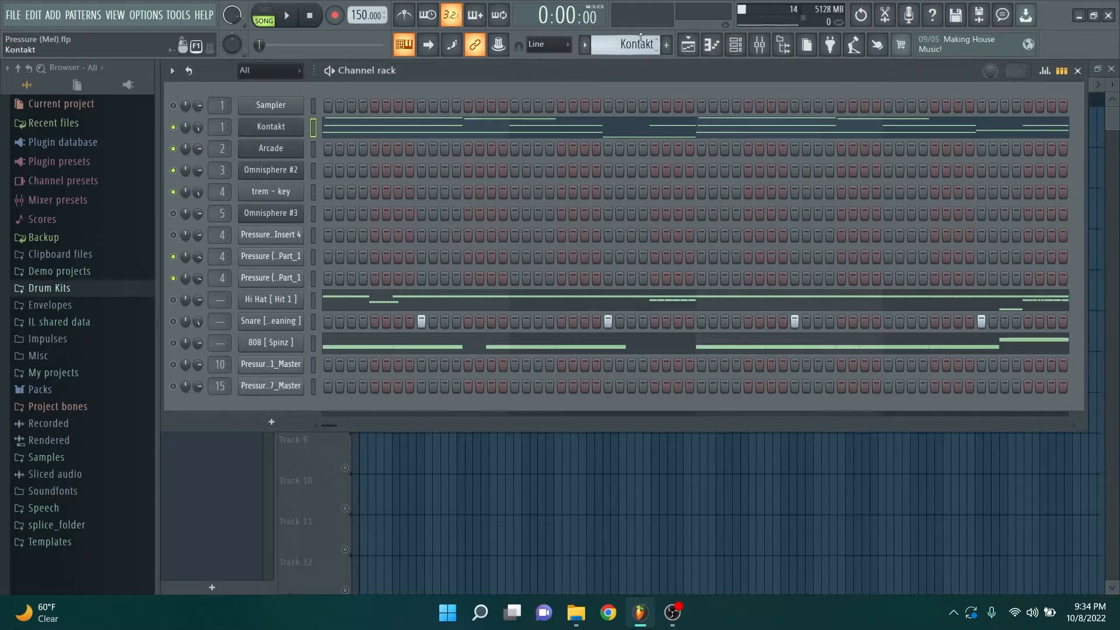
left_click_drag(641, 37, 621, 51)
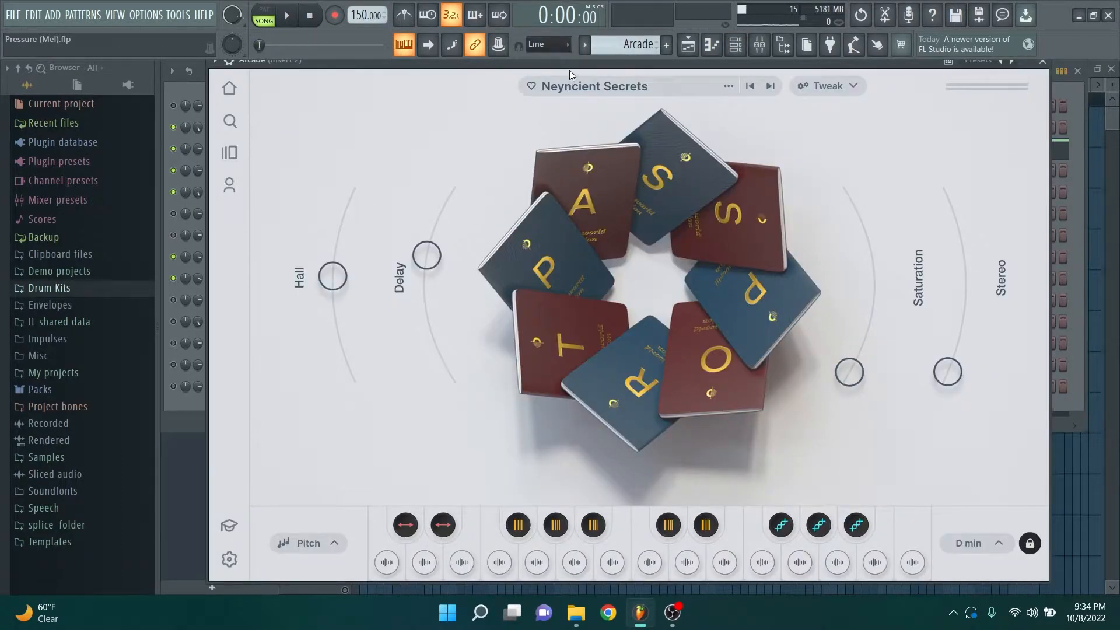
left_click_drag(569, 69, 537, 76)
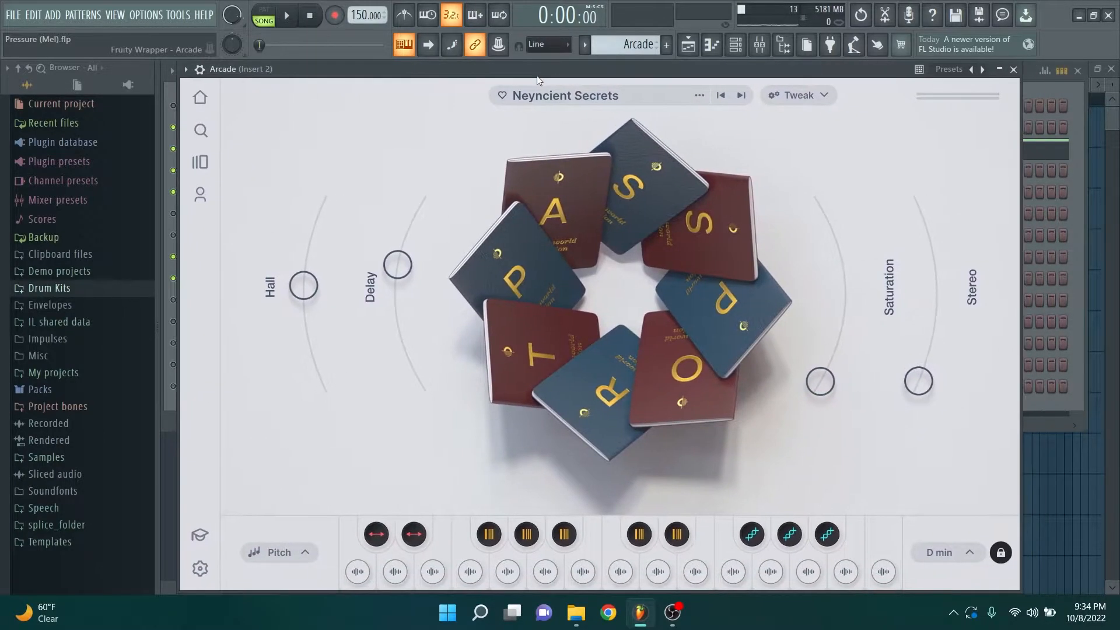
Browse the Passport line's flute sampler kits in Arcade, load the Neyncient Secrets kit, and close the instrument.
left_click(570, 100)
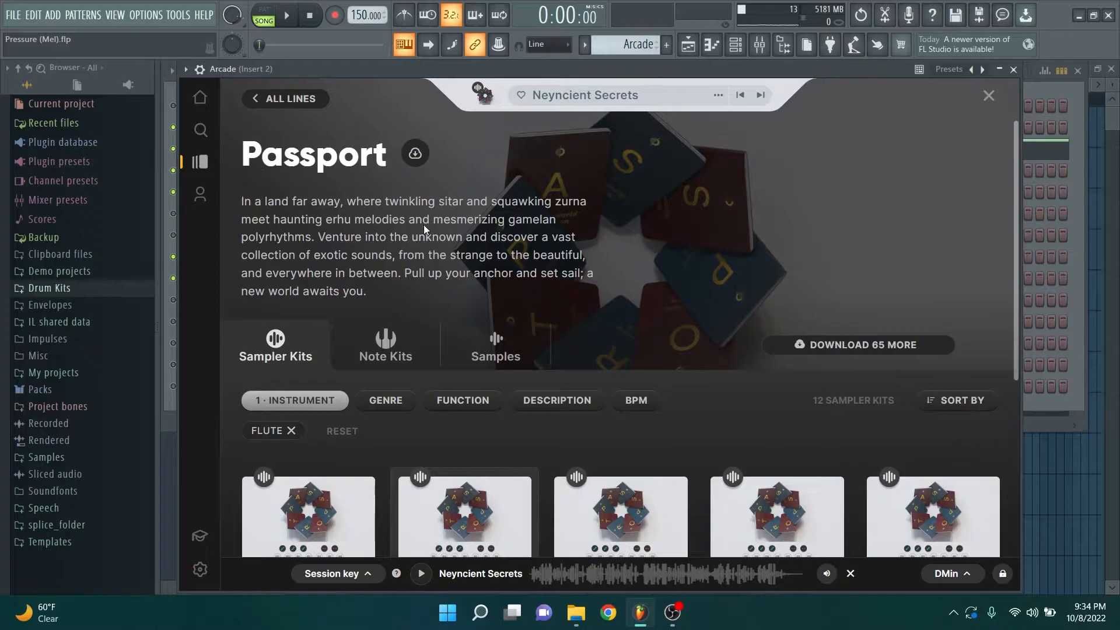
scroll(623, 229, "down", 5)
scroll(507, 275, "up", 4)
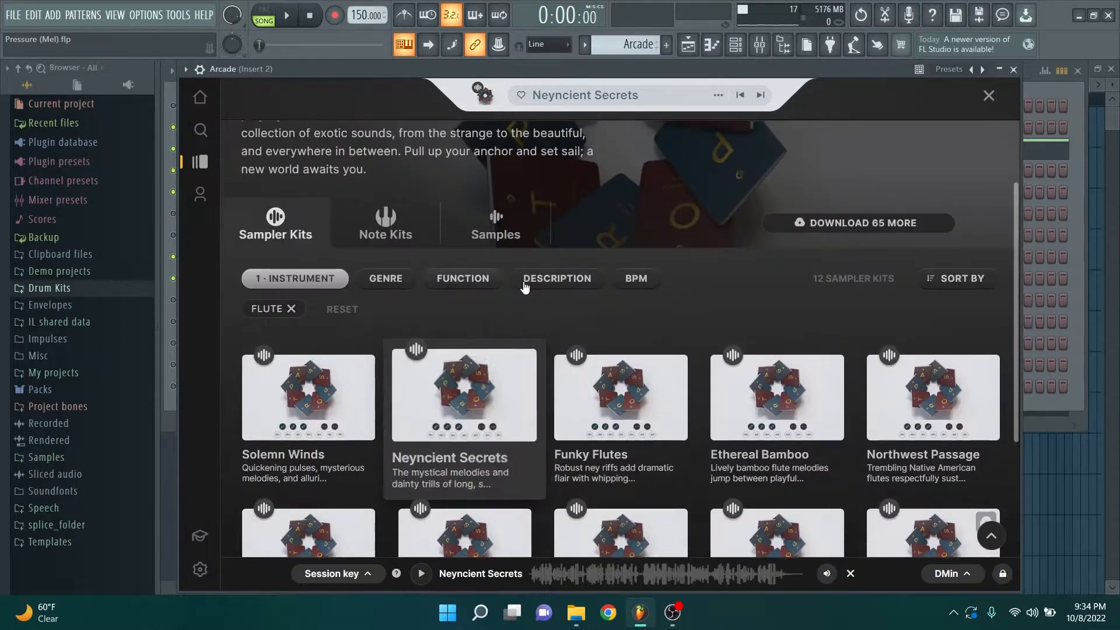
scroll(474, 380, "down", 3)
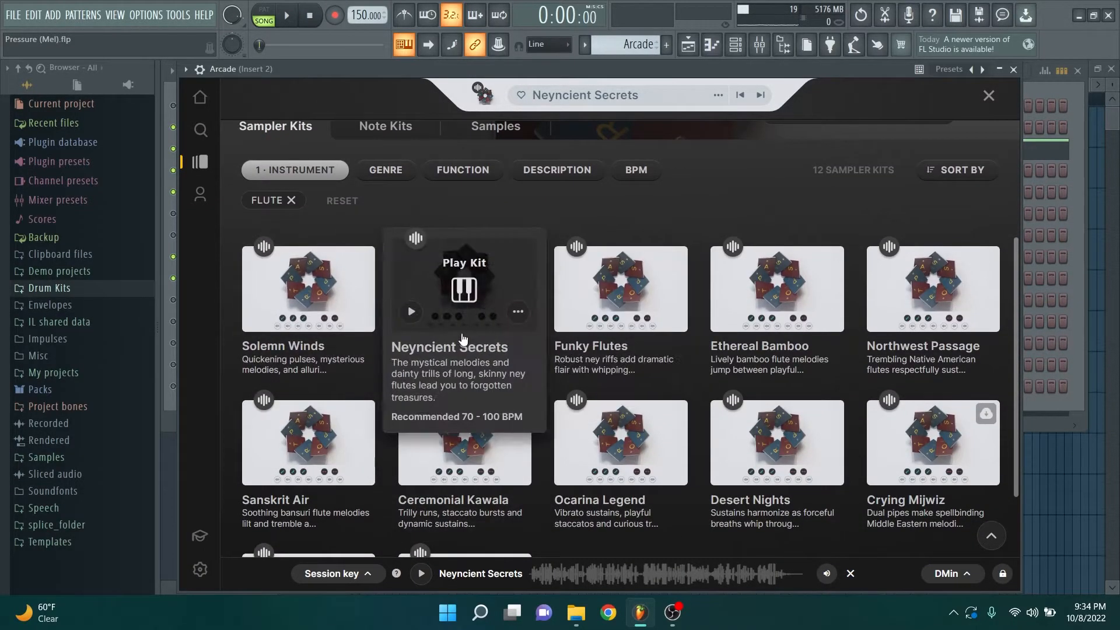
left_click(464, 290)
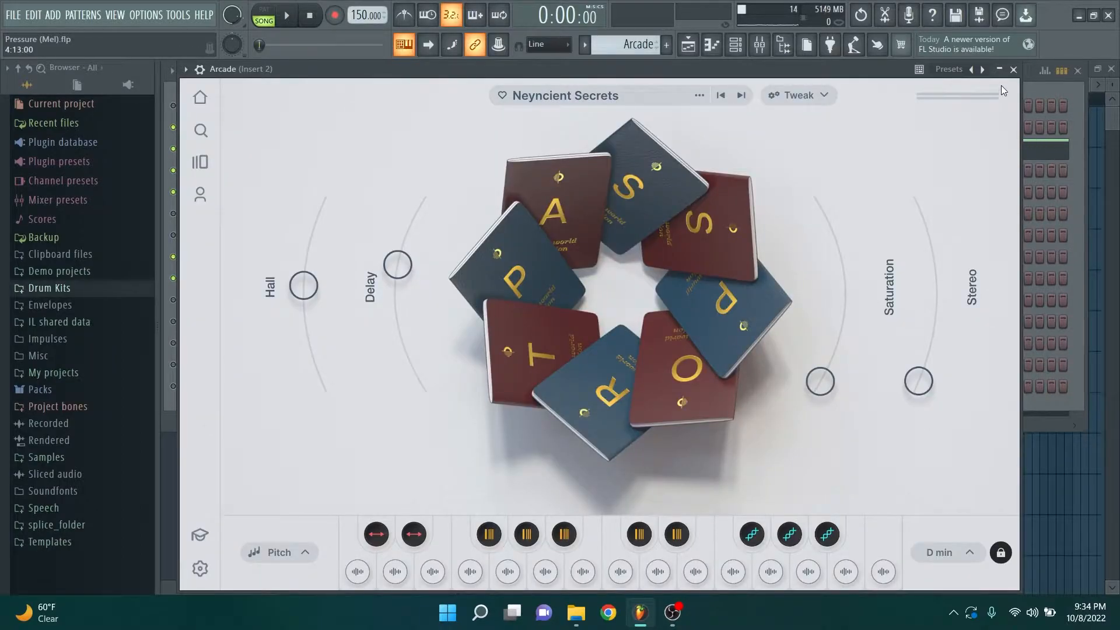
left_click(1014, 69)
Solo the Arcade channel, play through its pattern in the piano roll, and return to the channel rack.
right_click(174, 152)
left_click(178, 159)
left_click(335, 151)
scroll(336, 172, "down", 1)
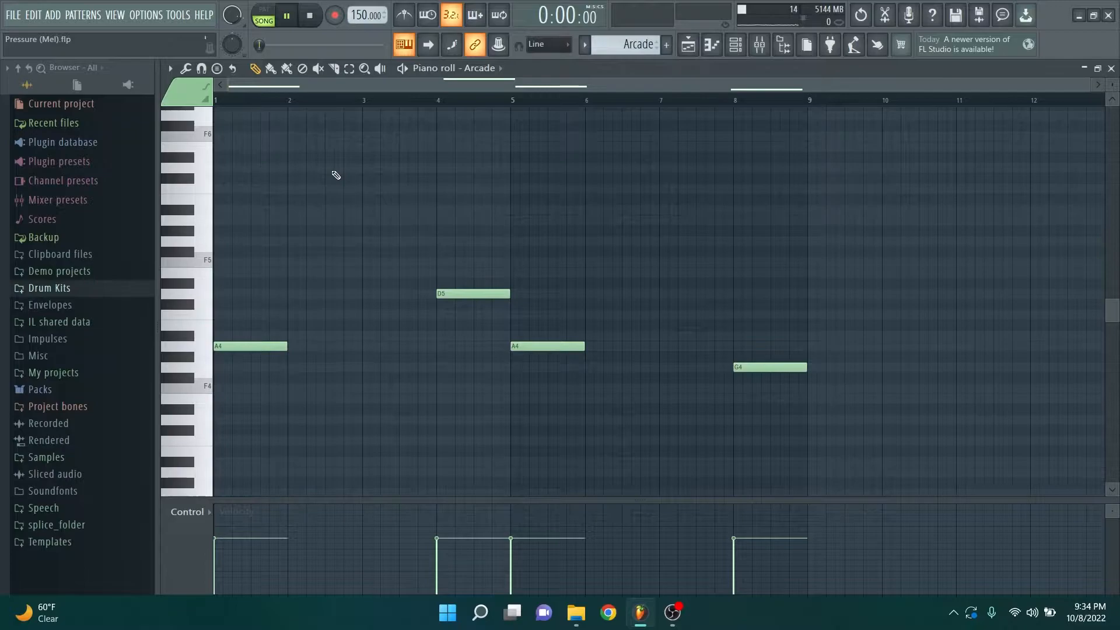
key("space")
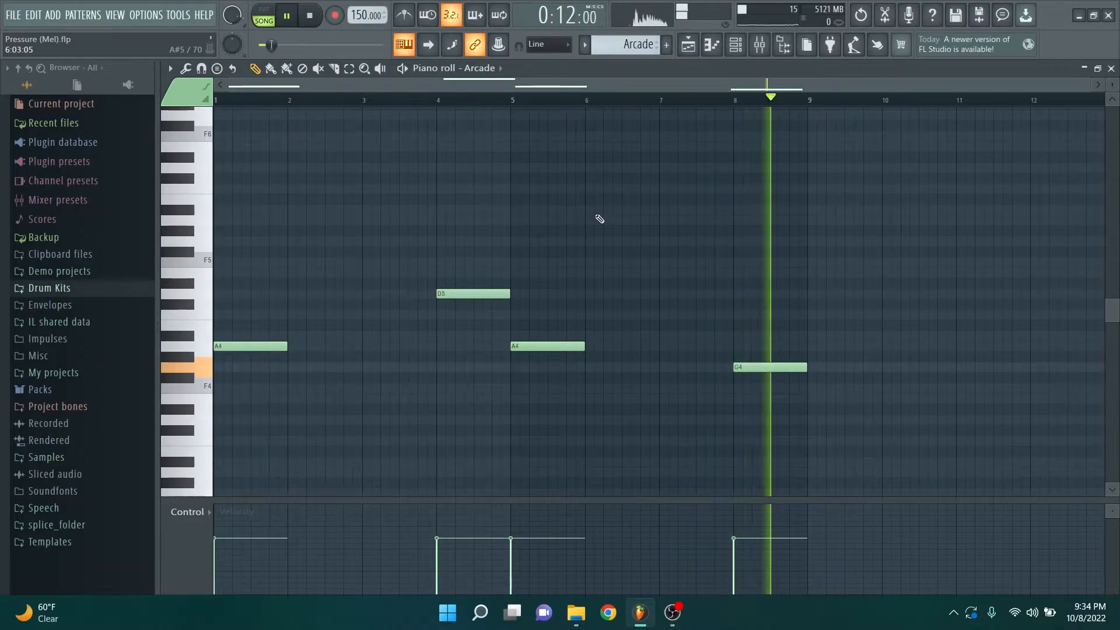
key("space")
left_click(735, 45)
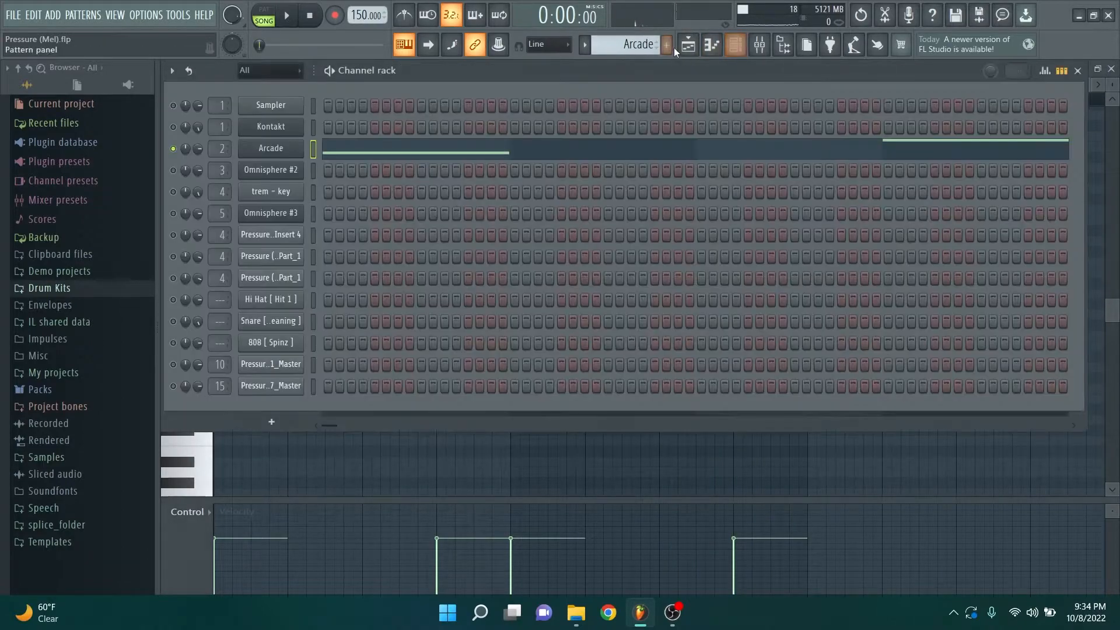
Return to the playlist arrangement and unmute Track 3, which holds the Omnisphere #2 clips.
left_click(689, 45)
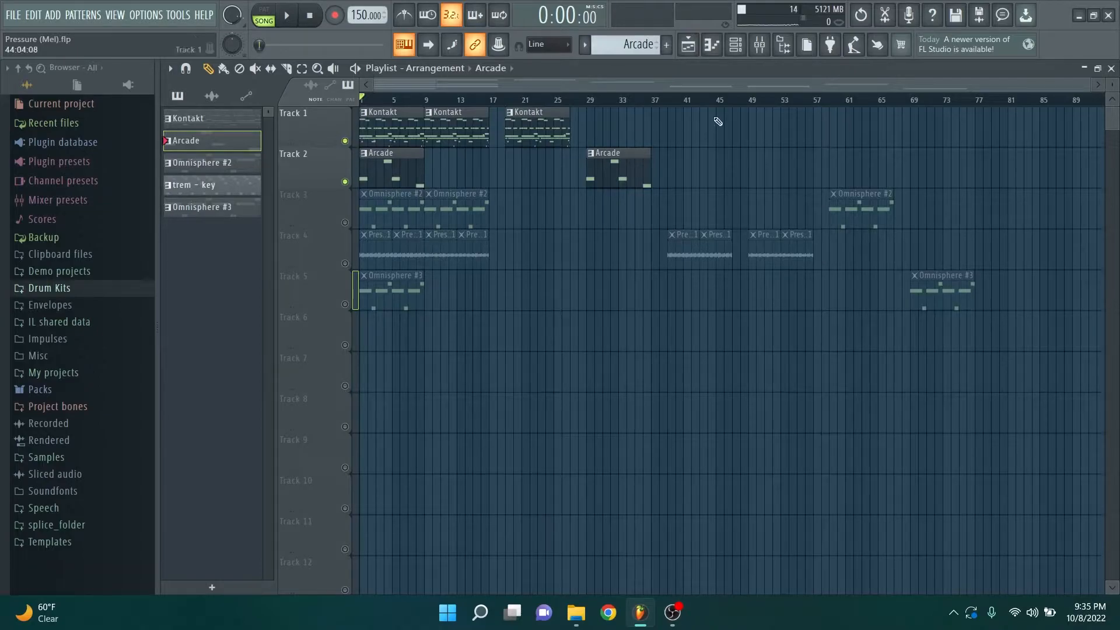
left_click(735, 45)
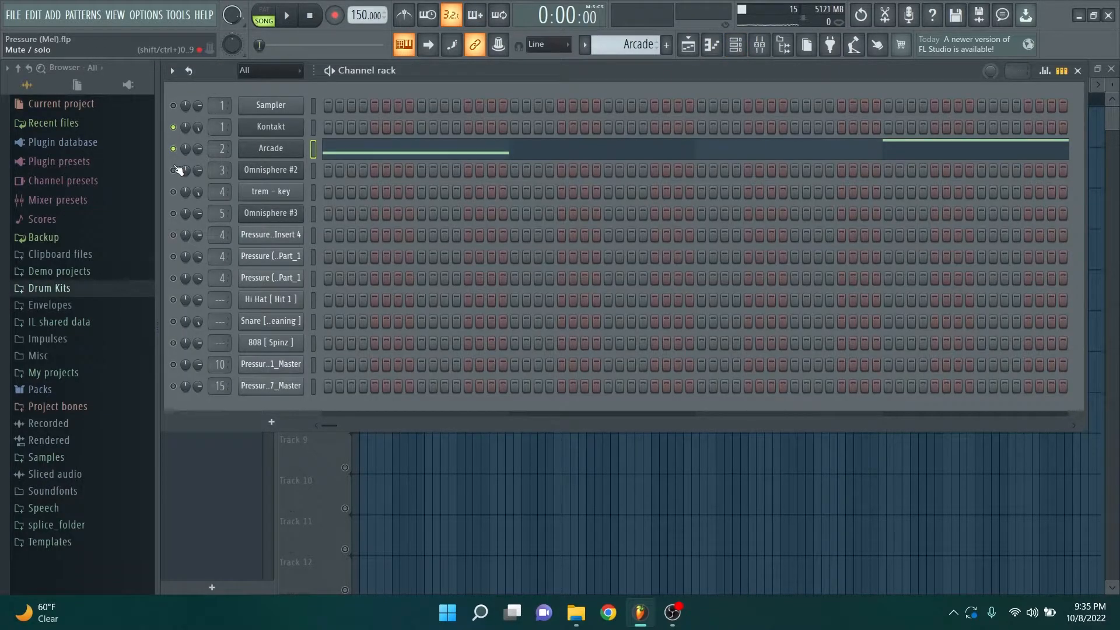
left_click(556, 480)
right_click(556, 481)
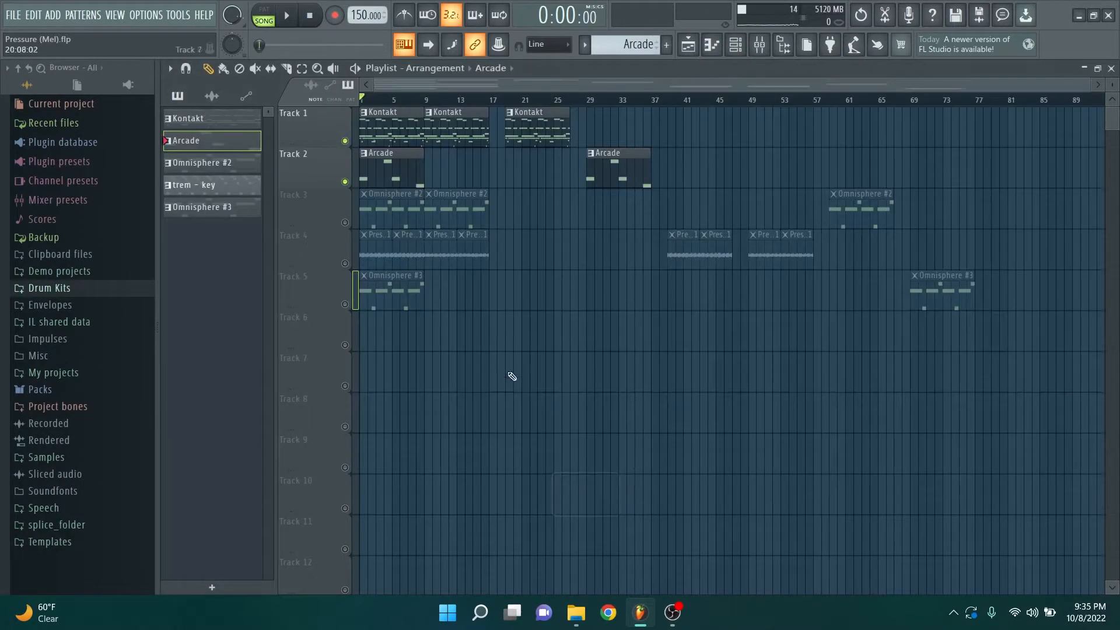
left_click(345, 223)
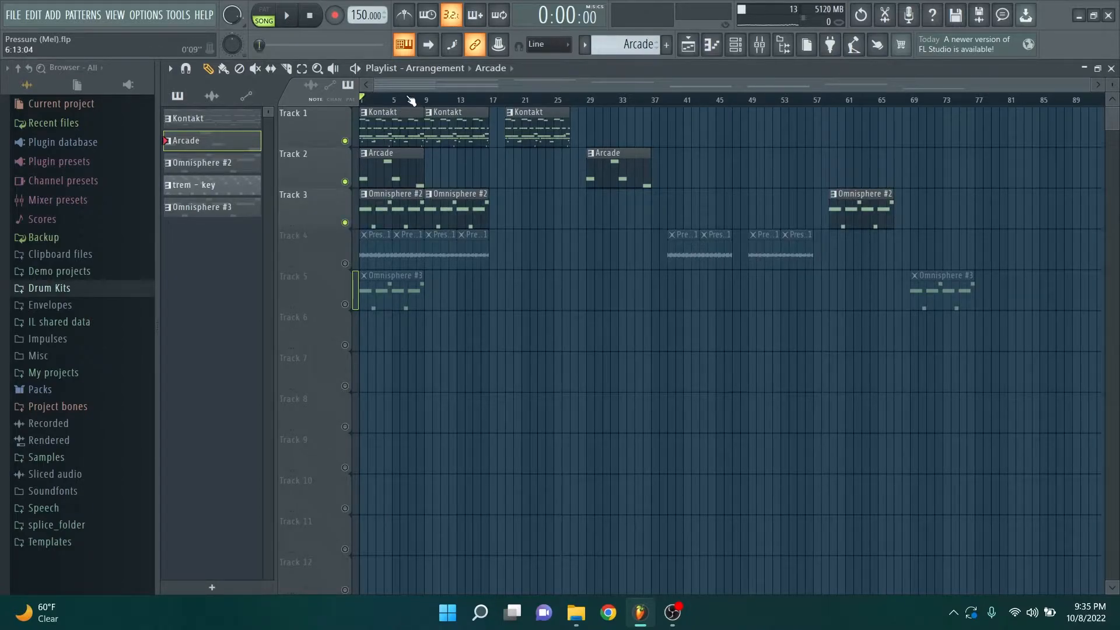
Inspect the Fruity parametric EQ 2 curve on mixer Insert 2, then close the EQ and the mixer.
left_click(760, 46)
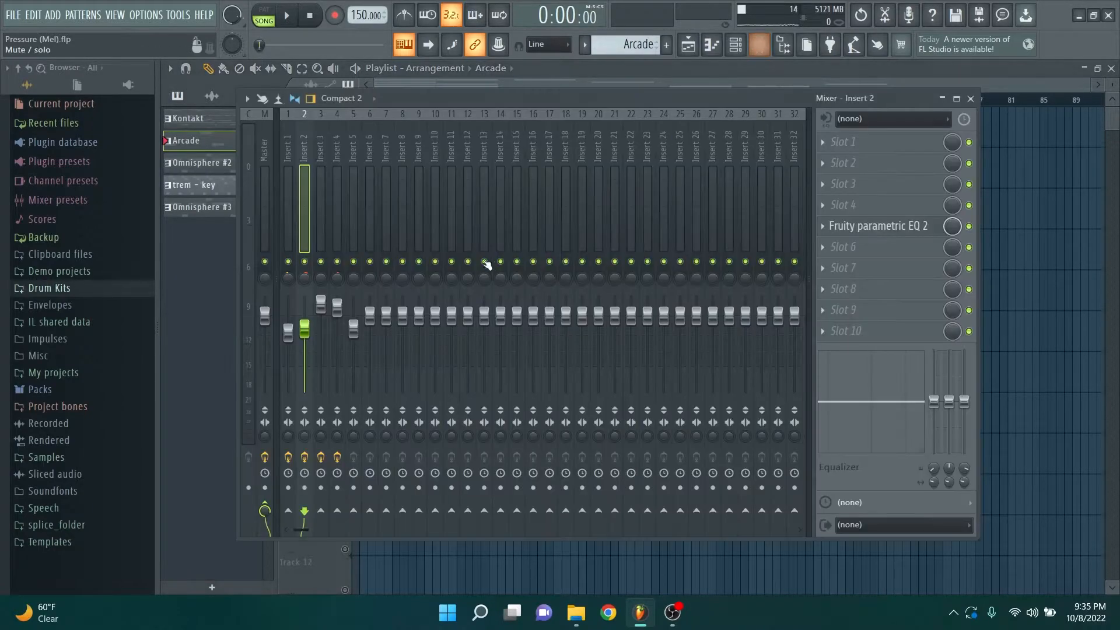
left_click(304, 213)
left_click(878, 226)
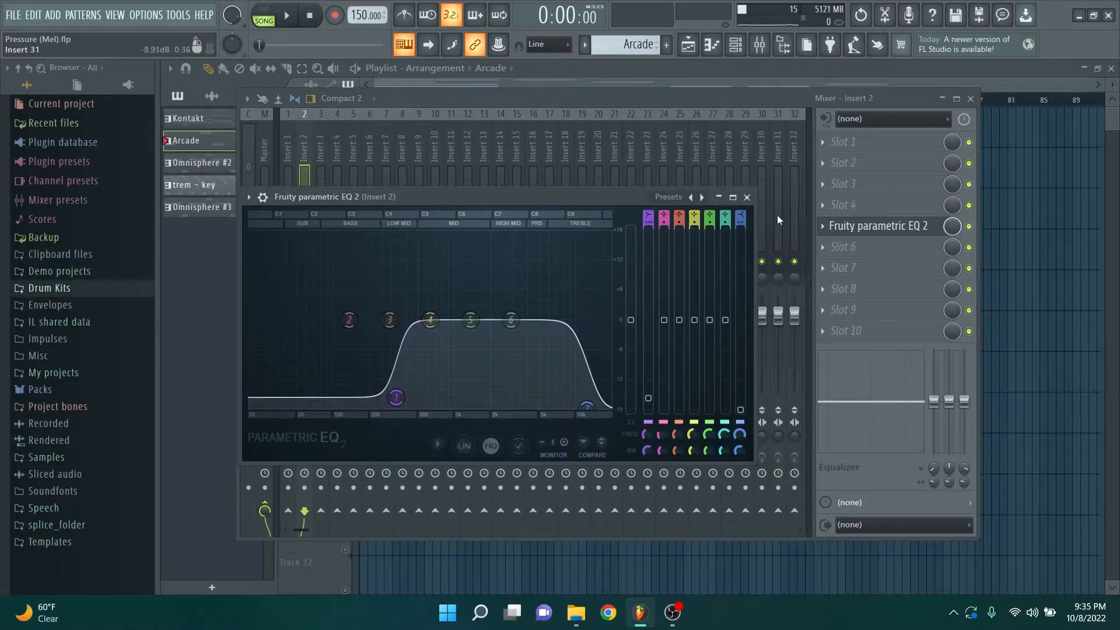
left_click(748, 198)
left_click(971, 99)
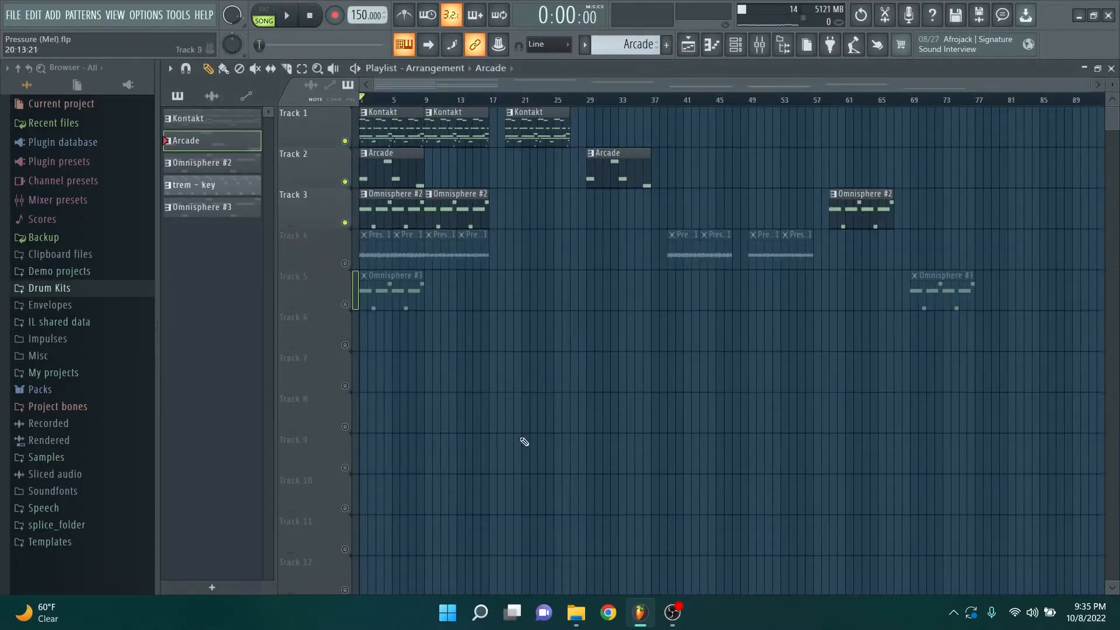
Open the first Omnisphere #2 clip's notes in the piano roll and start song playback.
scroll(392, 101, "up", 2)
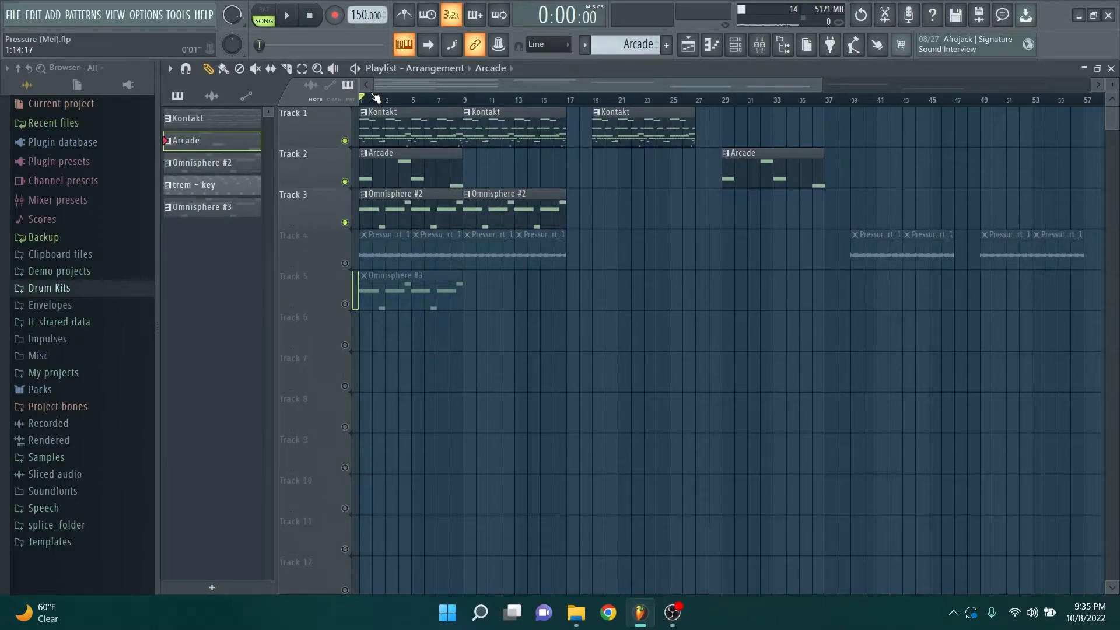
double_click(385, 211)
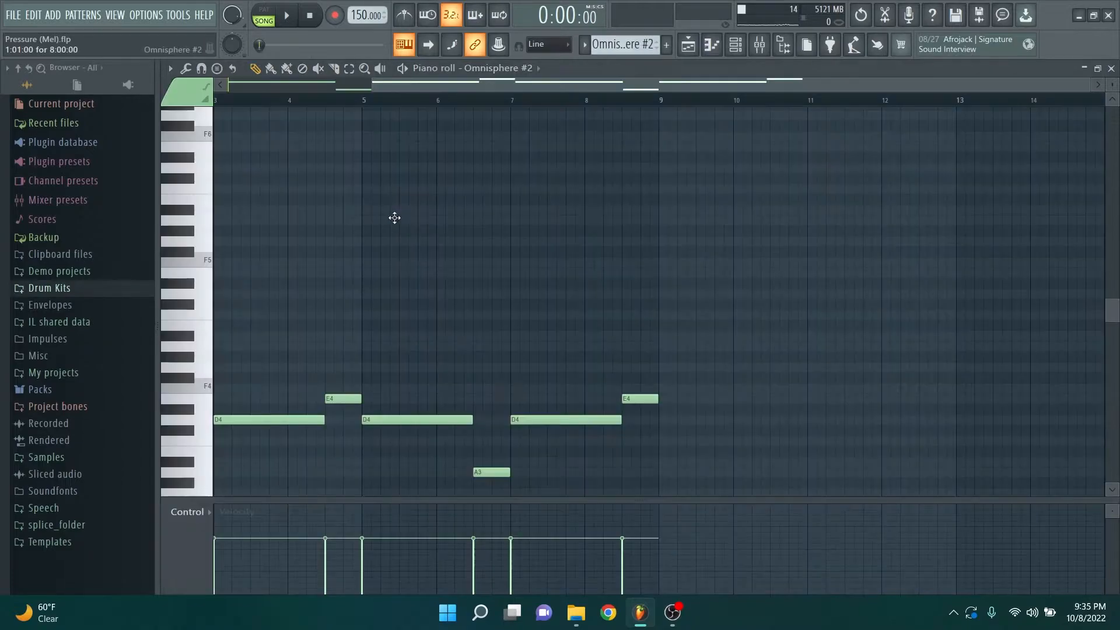
scroll(337, 192, "down", 3)
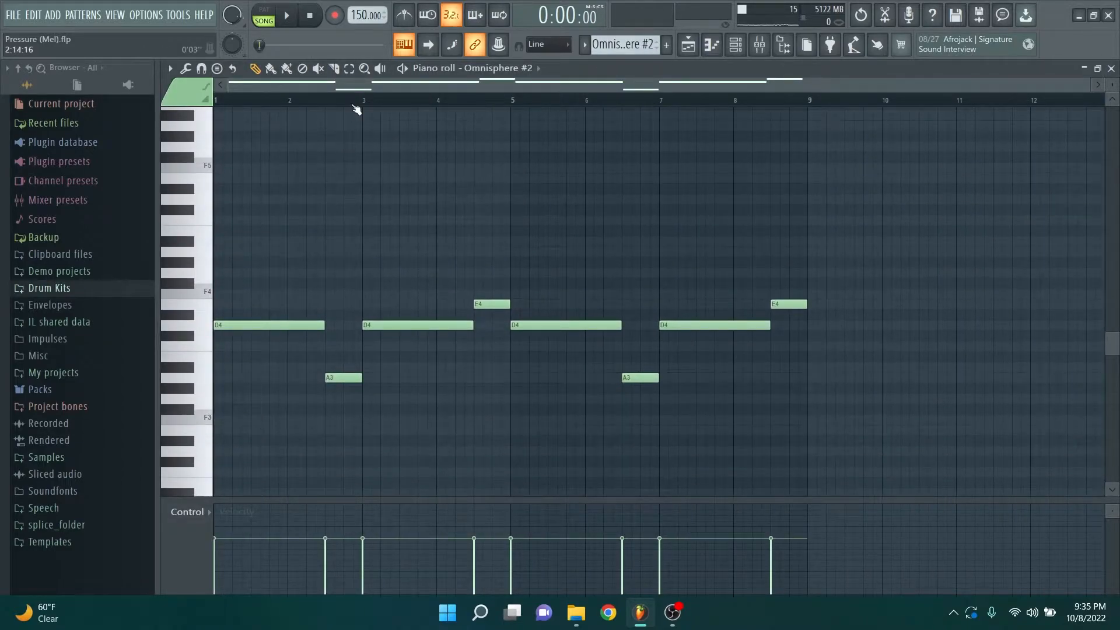
key("space")
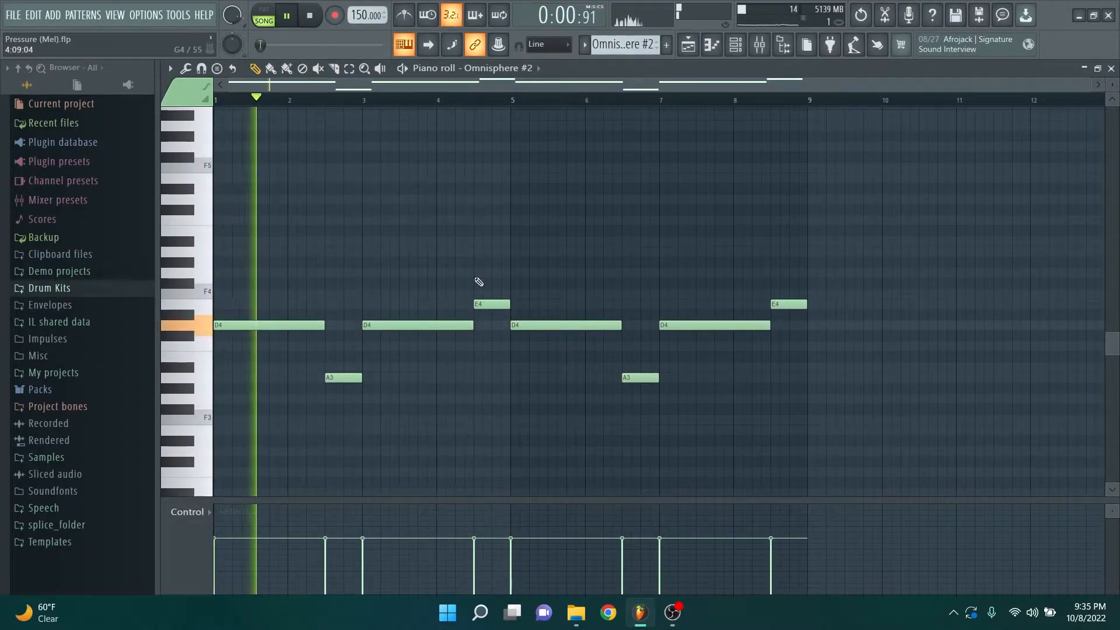
View the Omnisphere #2 instrument's loaded patch during playback, close it, return to the piano roll and stop playback.
key("F6")
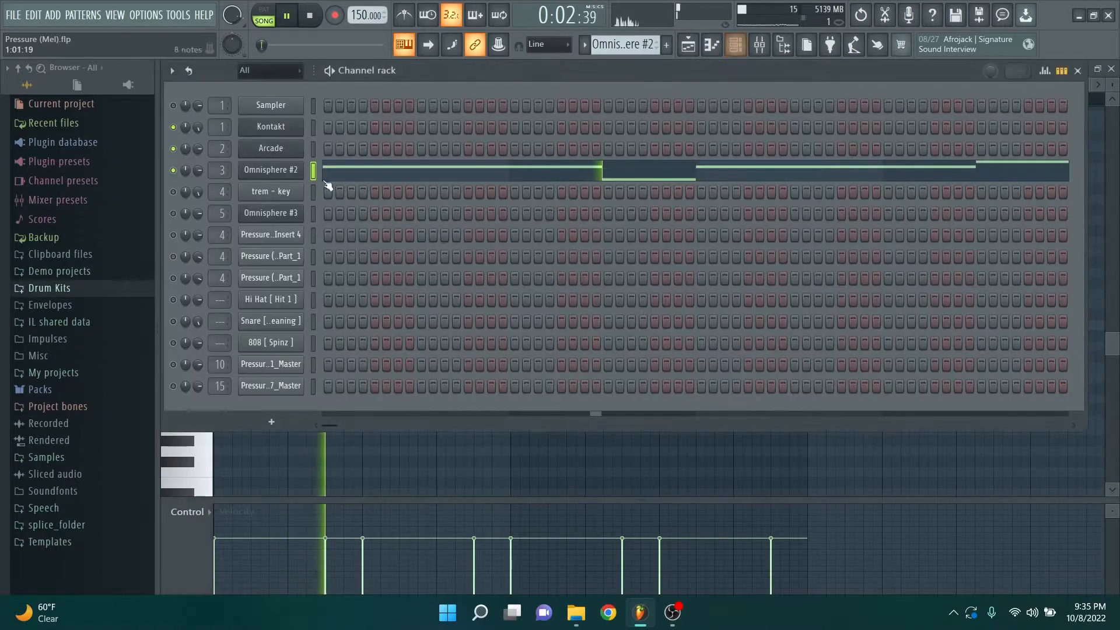
left_click(268, 170)
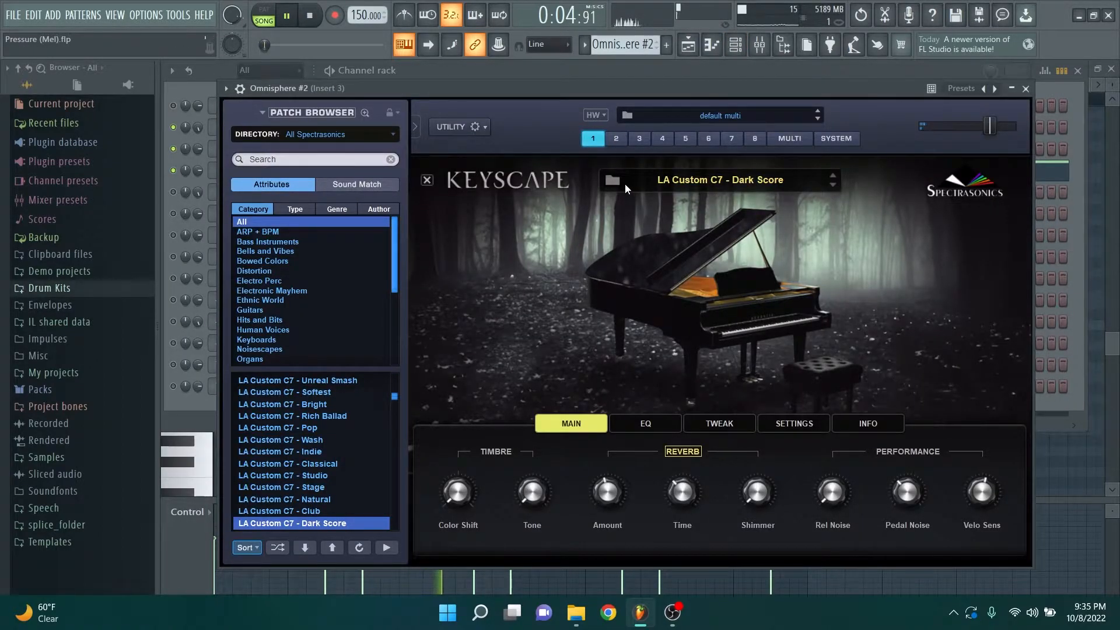
left_click(1026, 89)
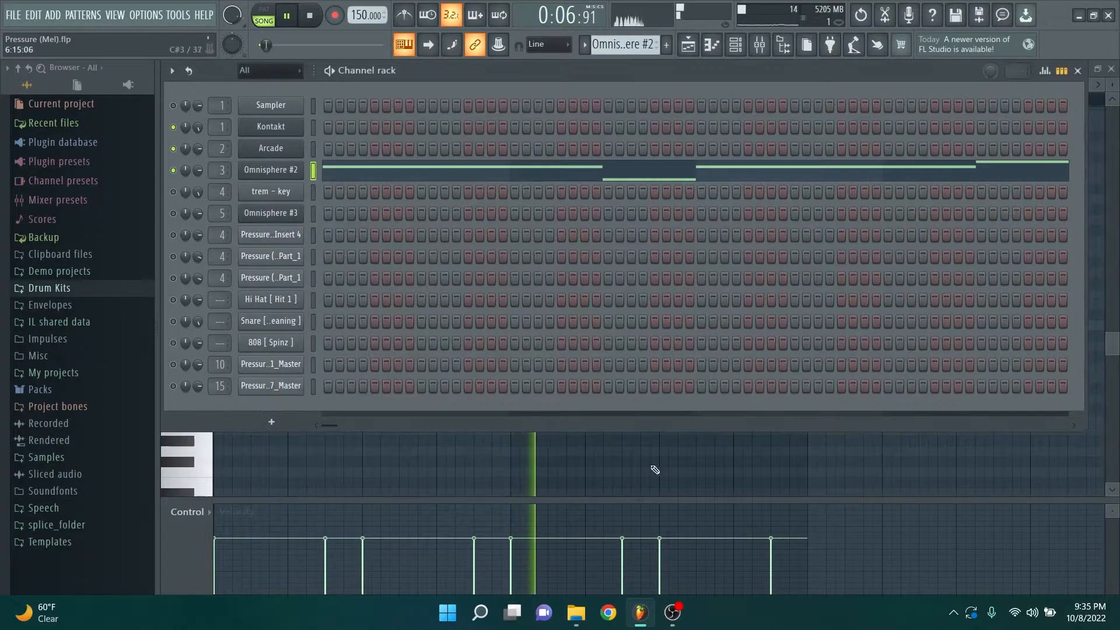
key("F6")
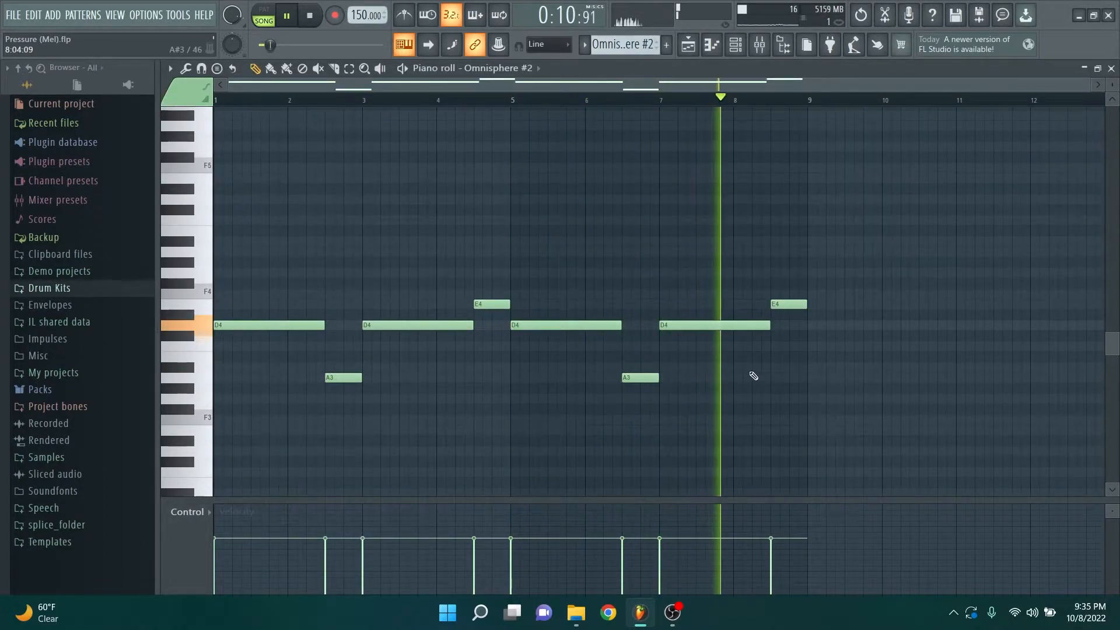
key("space")
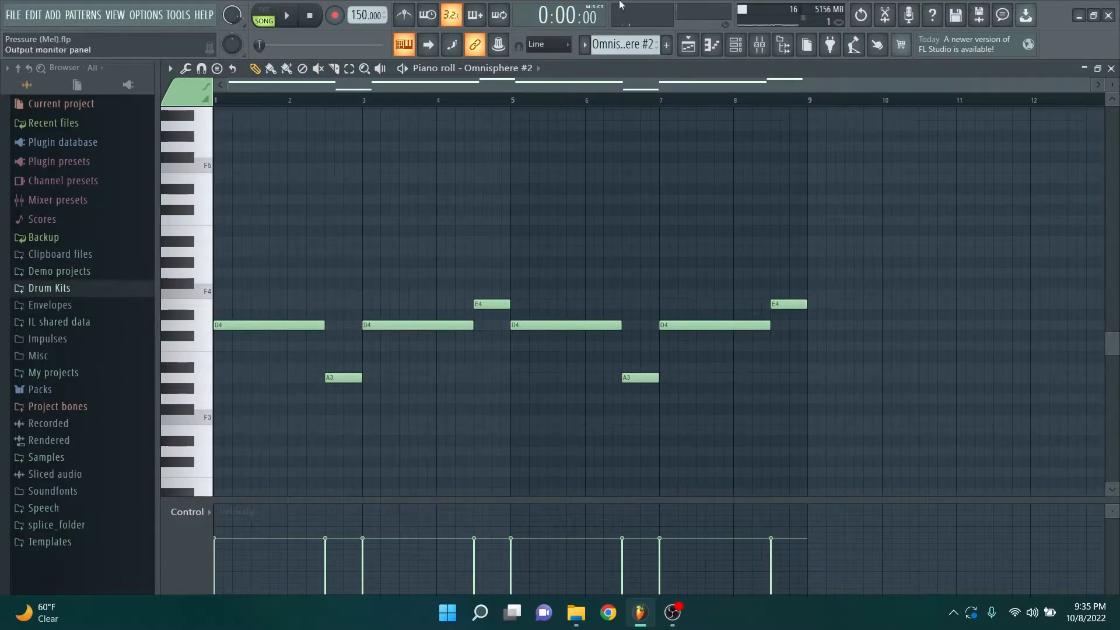
Switch the active pattern to Kontakt and view its notes in the piano roll.
left_click(736, 48)
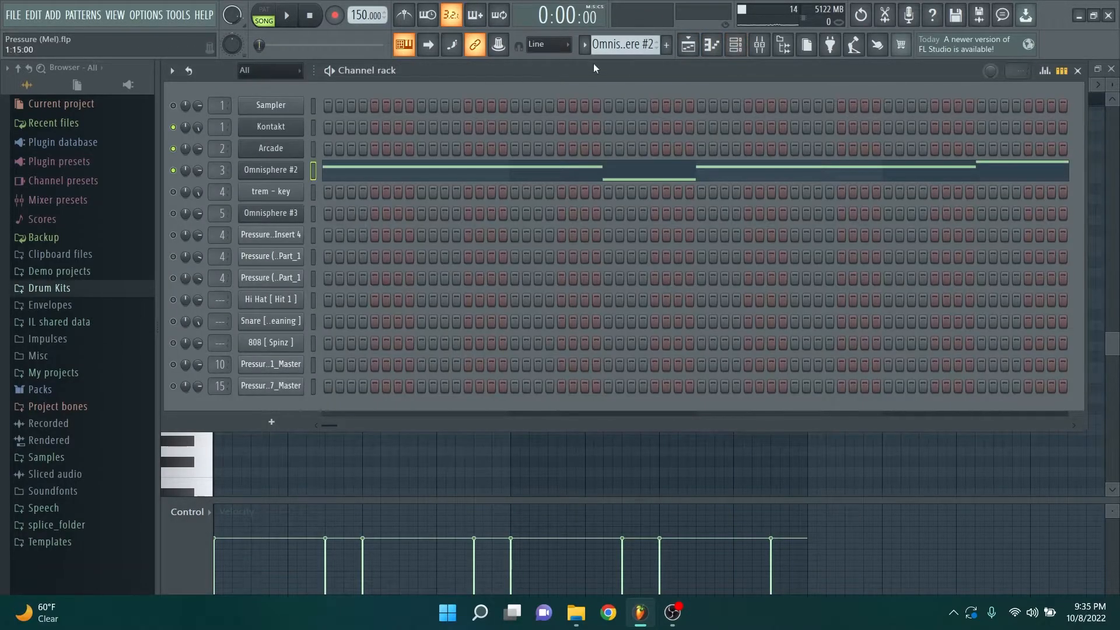
scroll(613, 46, "up", 1)
scroll(614, 47, "up", 1)
left_click(373, 137)
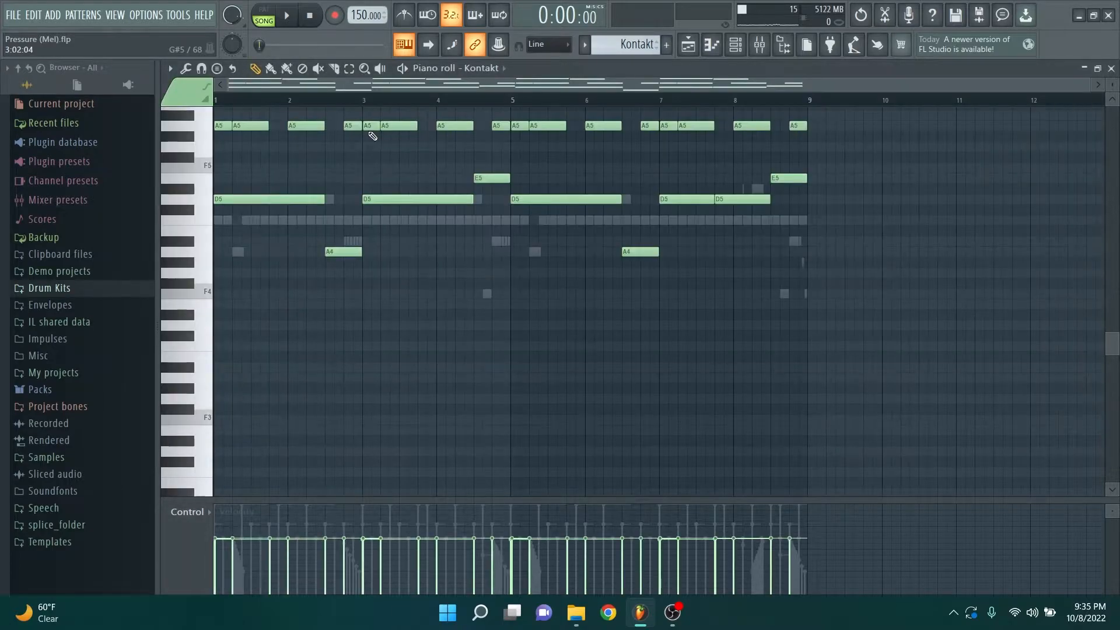
Return to the playlist and play the Kontakt, Arcade and Omnisphere #2 layers together from the start, then stop.
left_click(716, 49)
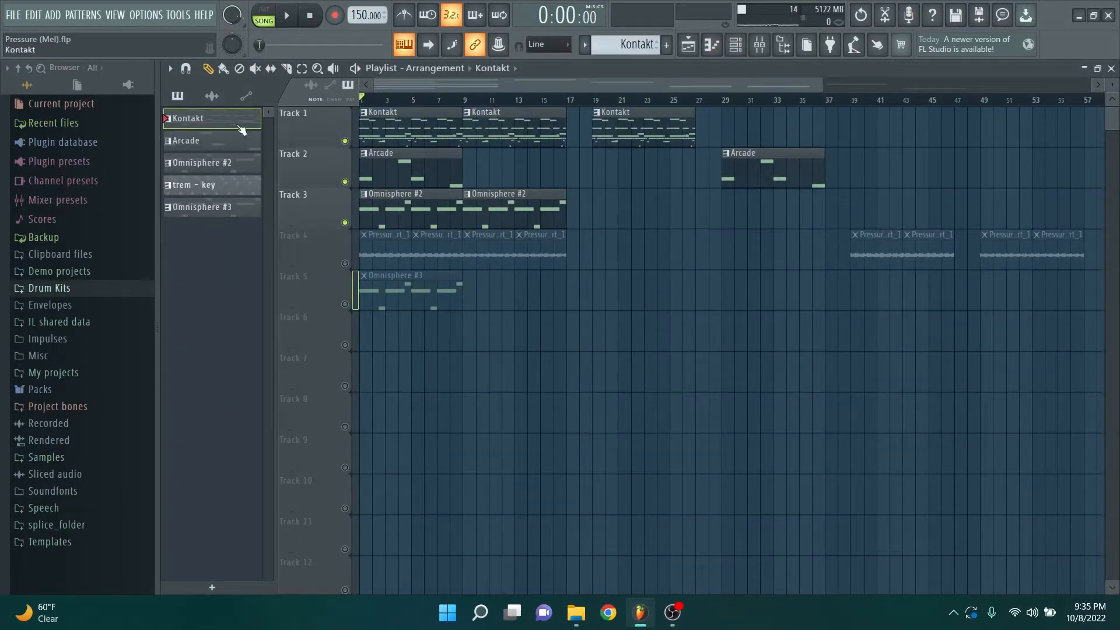
key("space")
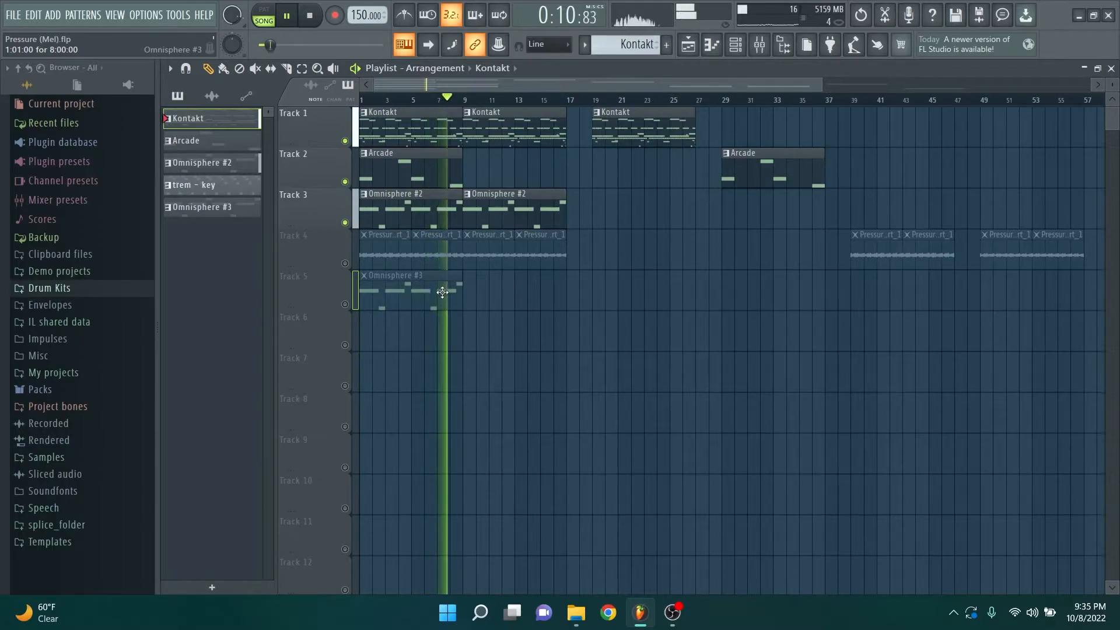
key("space")
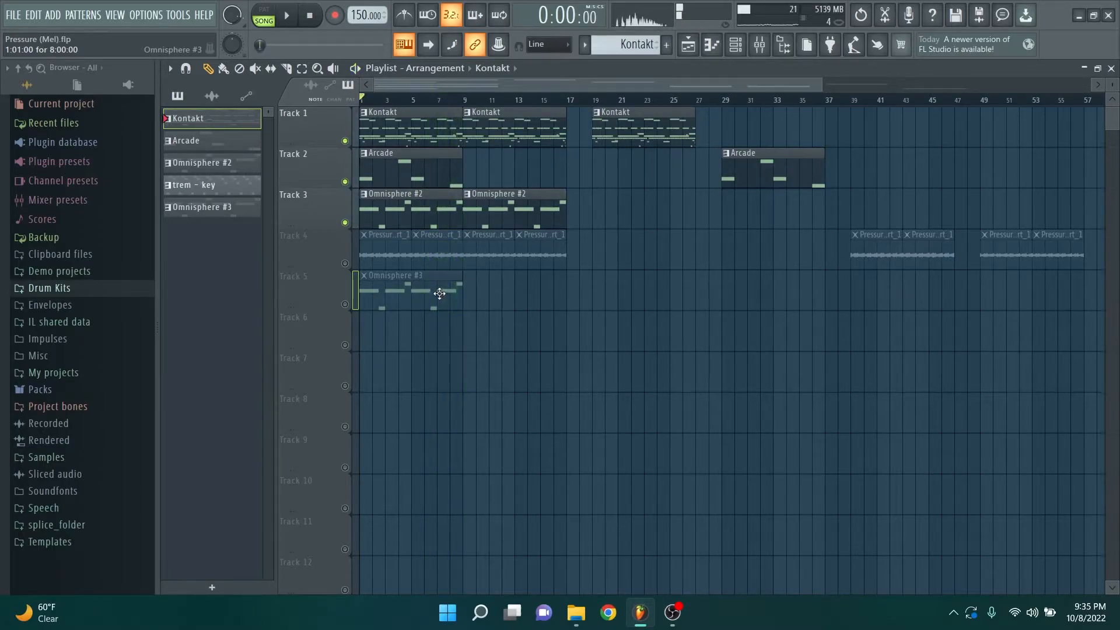
Unmute Track 4, which holds the Pressure audio clips, and solo it in the playlist.
scroll(410, 101, "up", 3)
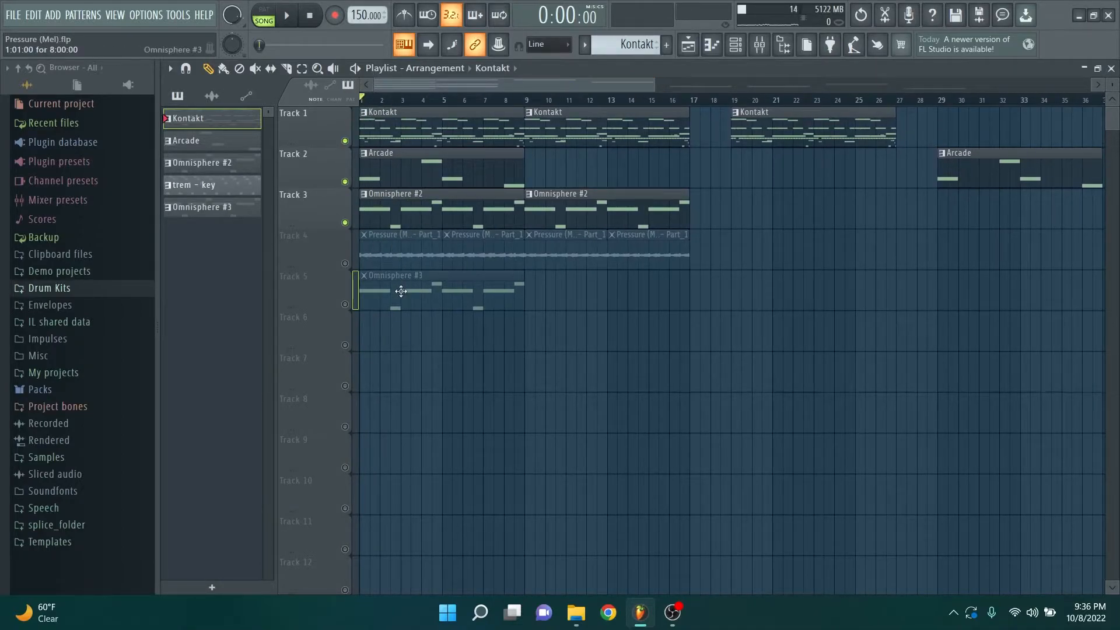
left_click(346, 263)
left_click(736, 50)
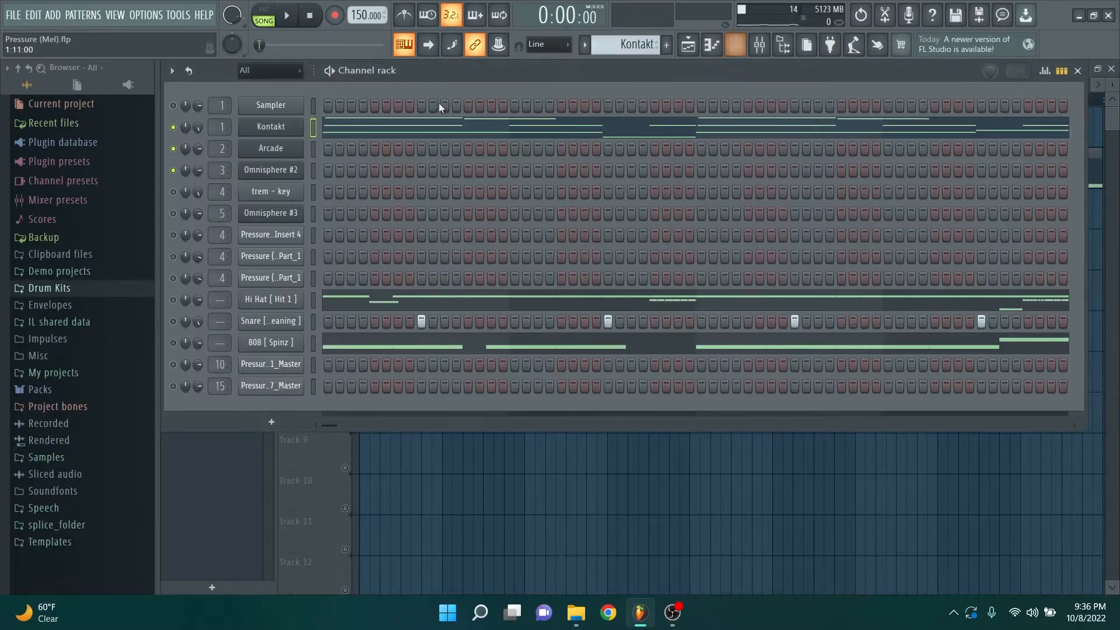
left_click(548, 508)
right_click(548, 508)
right_click(346, 264)
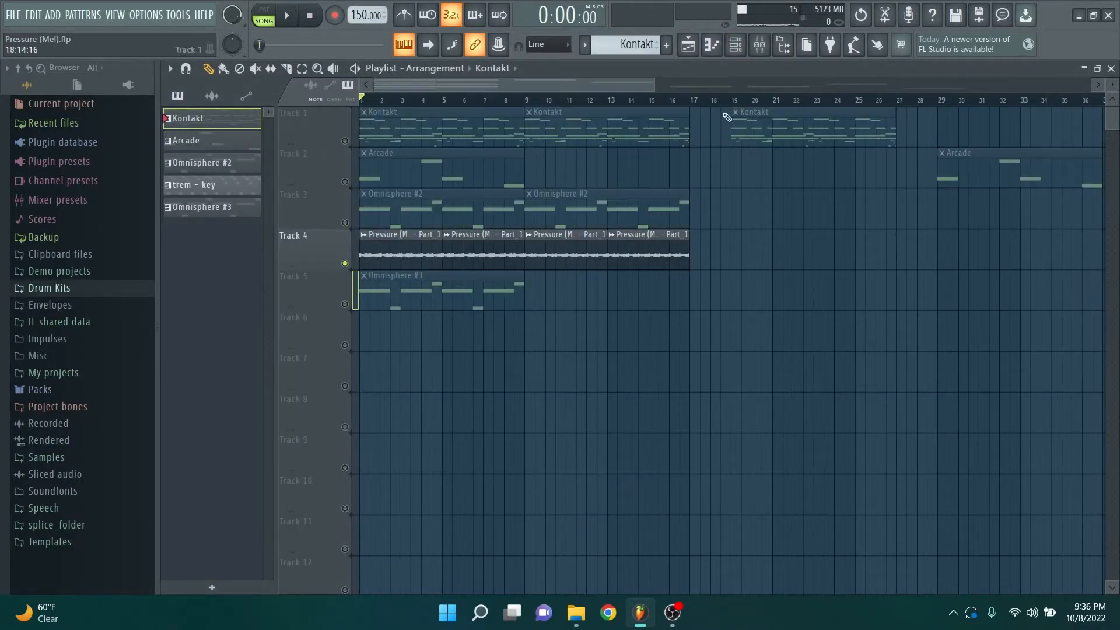
Switch the active pattern to trem - key, view its sampler channel settings, and close the channel window.
left_click(736, 51)
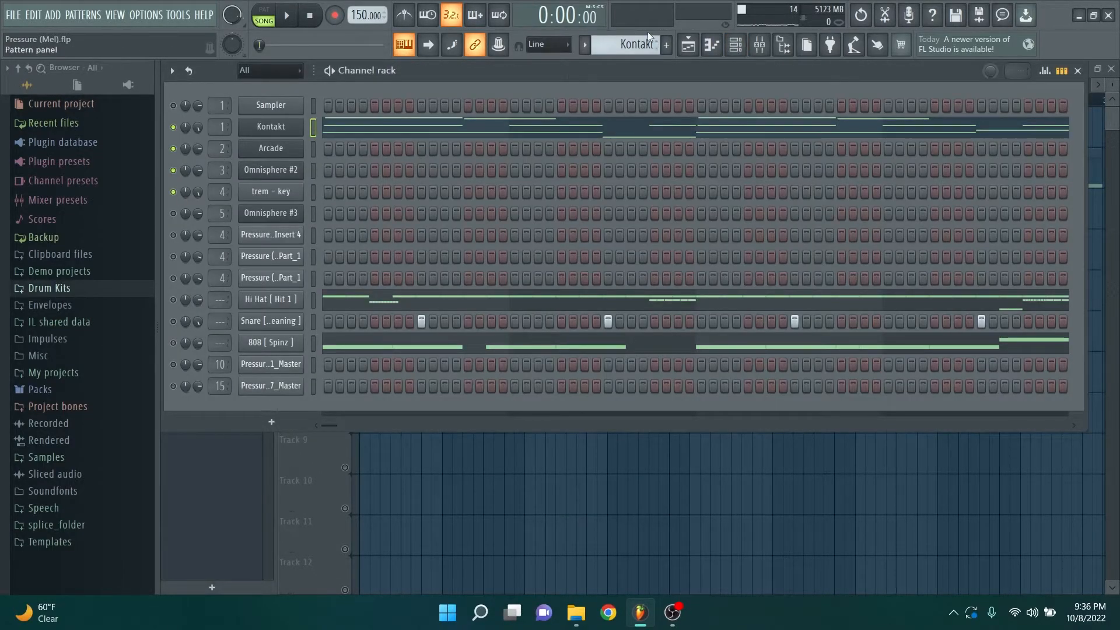
scroll(642, 43, "down", 3)
left_click(276, 197)
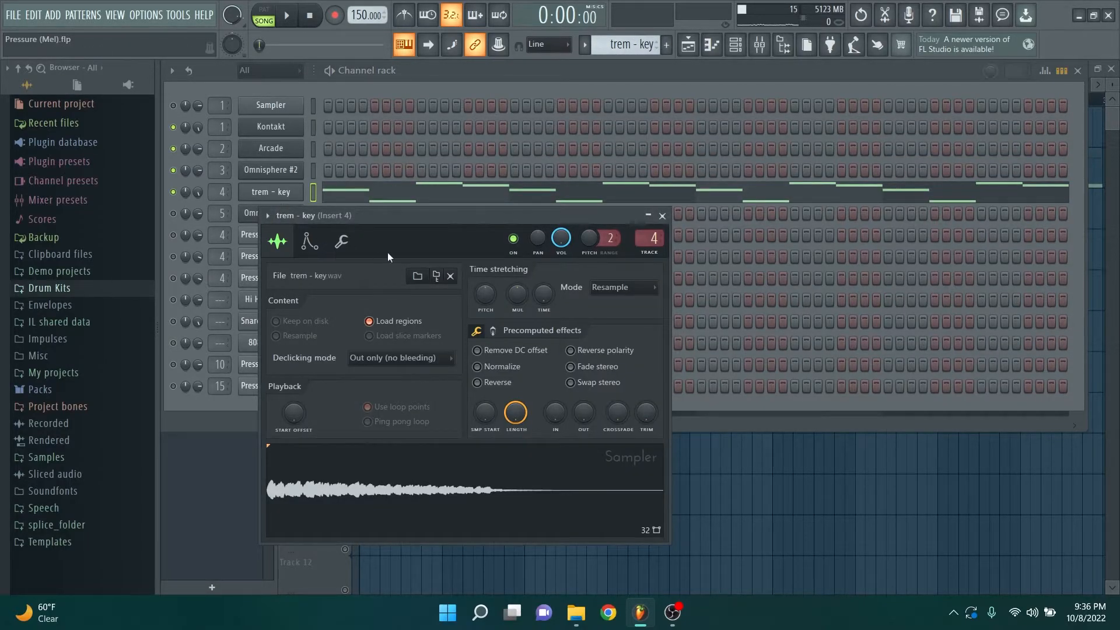
left_click(662, 216)
Open the trem - key notes in the piano roll and play them in pattern mode, then stop.
left_click(445, 195)
scroll(420, 240, "up", 2)
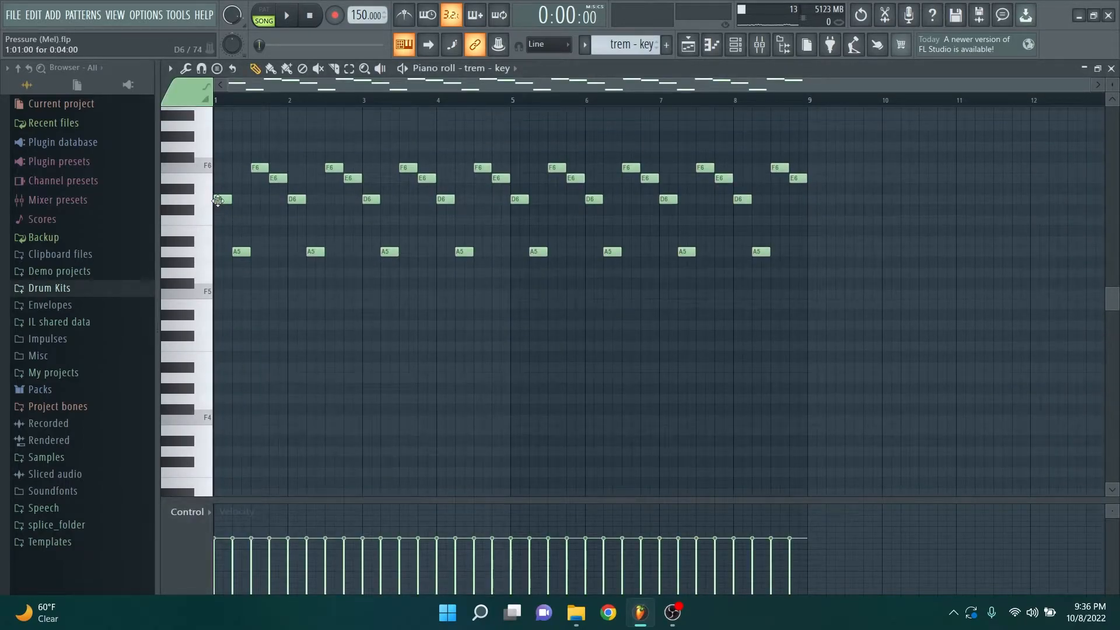
key("space")
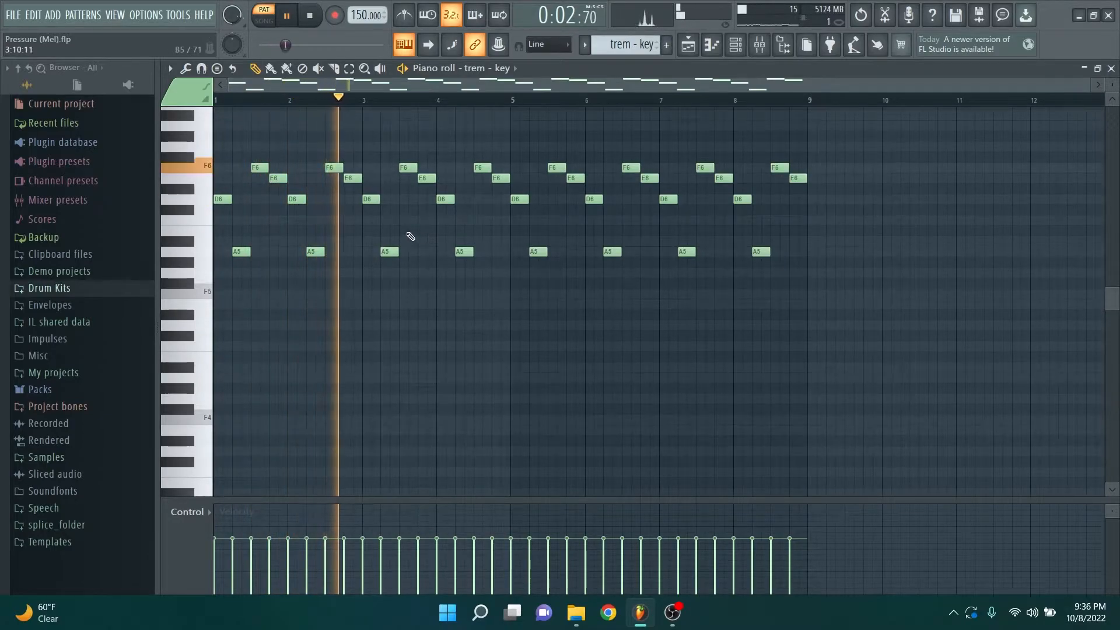
key("space")
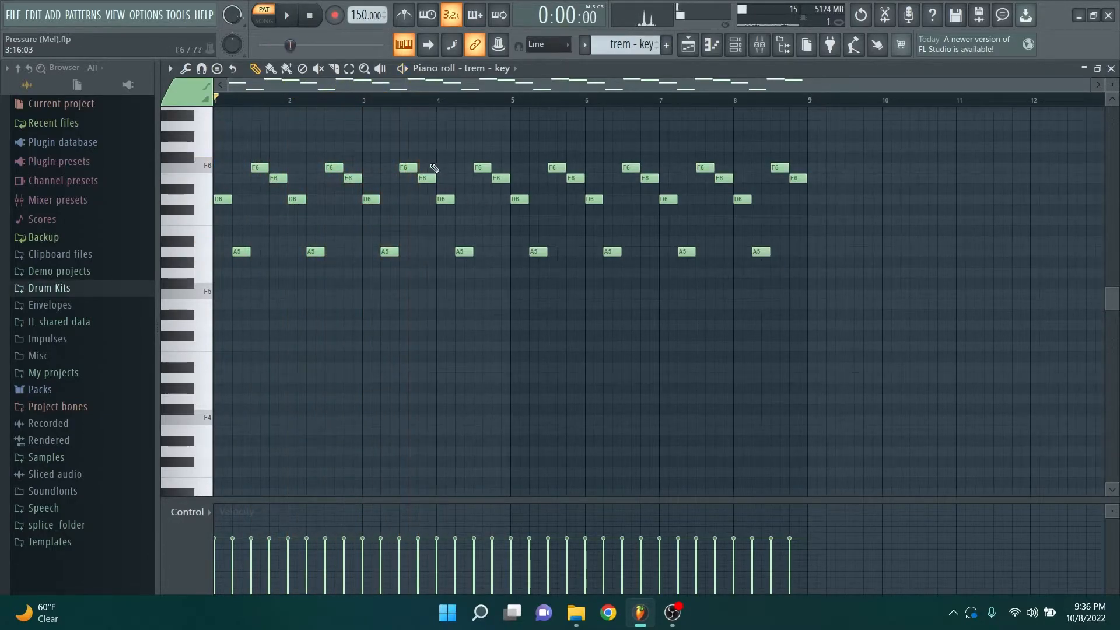
Inspect Gross Beat on mixer Insert 4, close it, shift the mixer window aside, and audition the pattern with the effect.
left_click(755, 55)
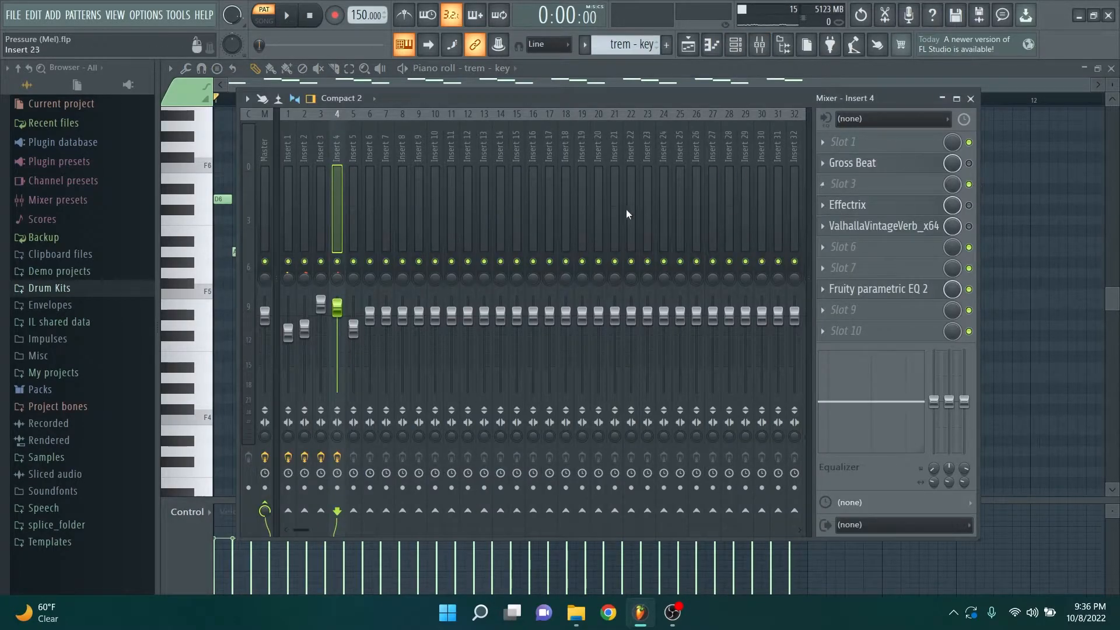
left_click(840, 163)
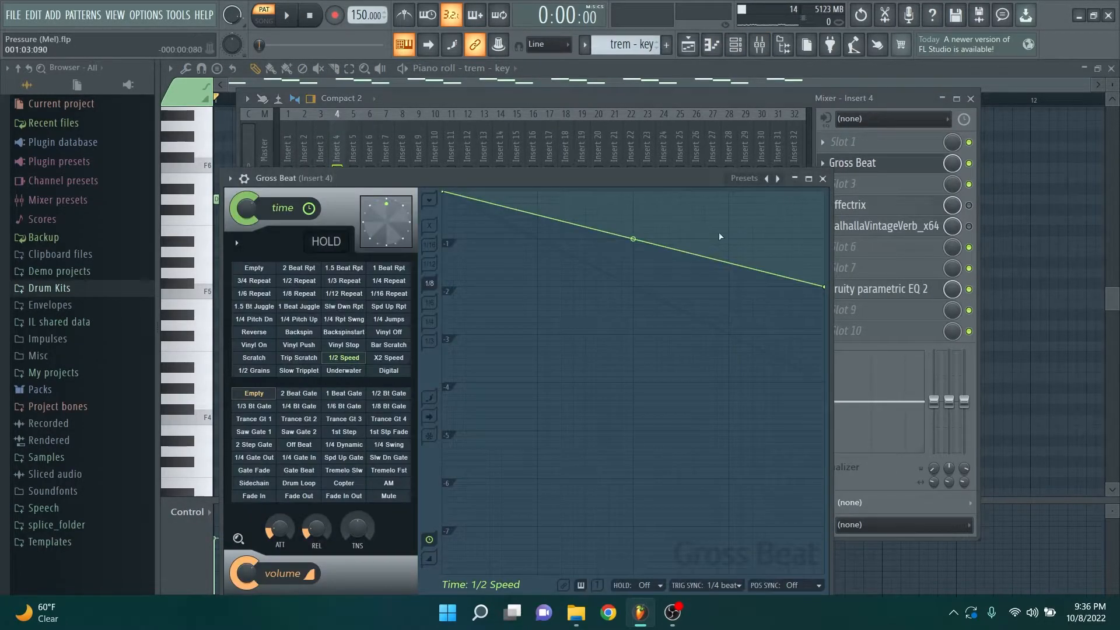
left_click(822, 178)
left_click_drag(694, 101, 806, 103)
key("space")
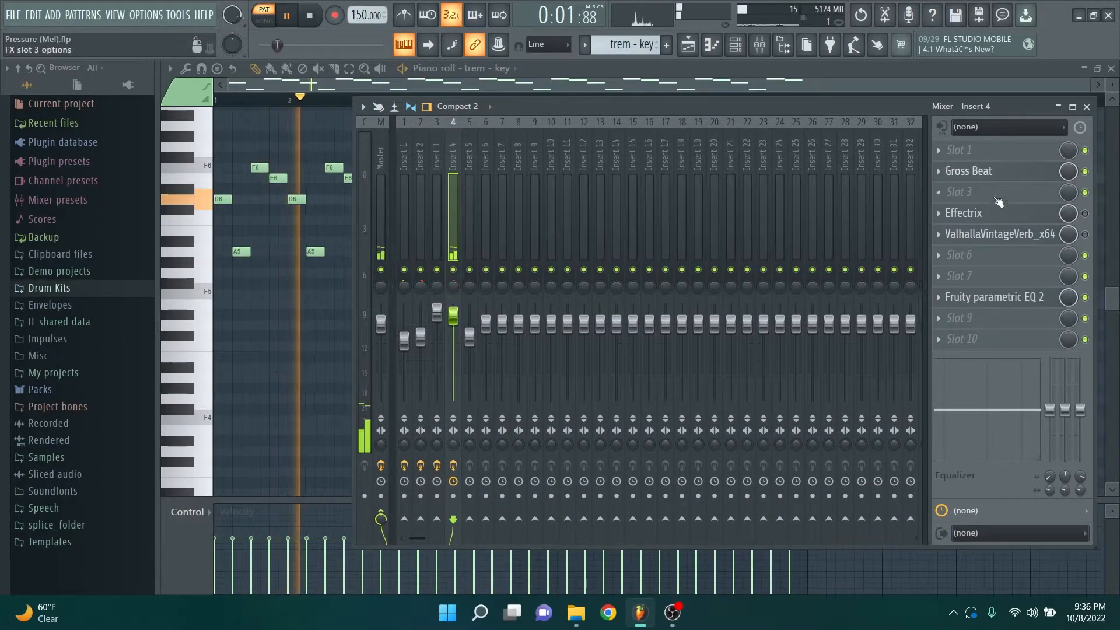
key("space")
Enable Effectrix on Insert 4, view its effect sequence, close it, and play the pattern with it active.
left_click(1085, 212)
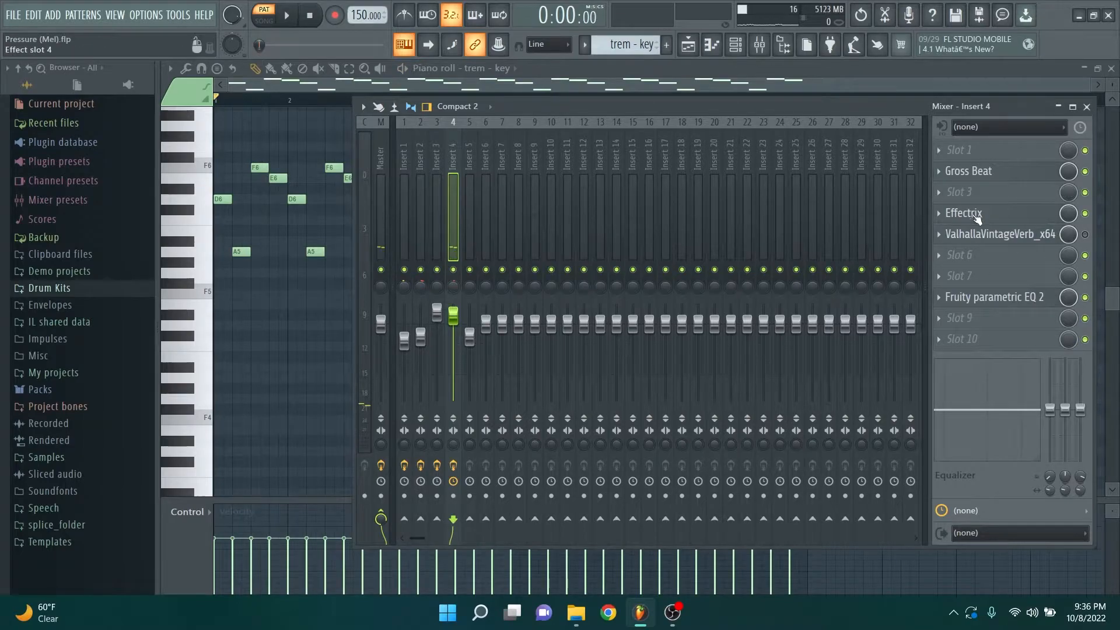
left_click(973, 217)
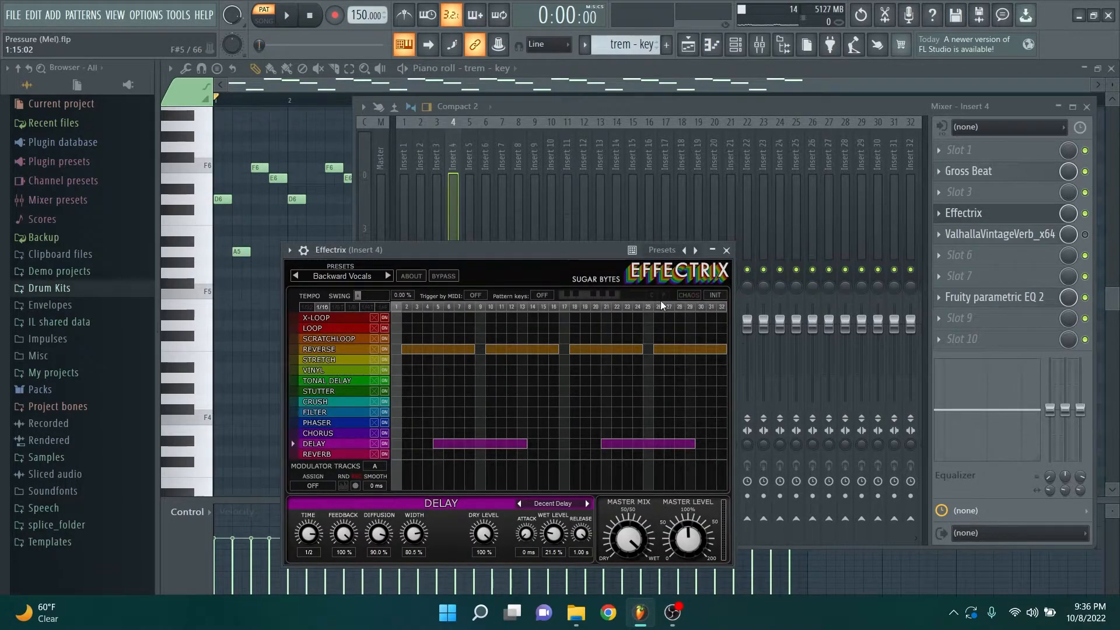
left_click(727, 251)
key("space")
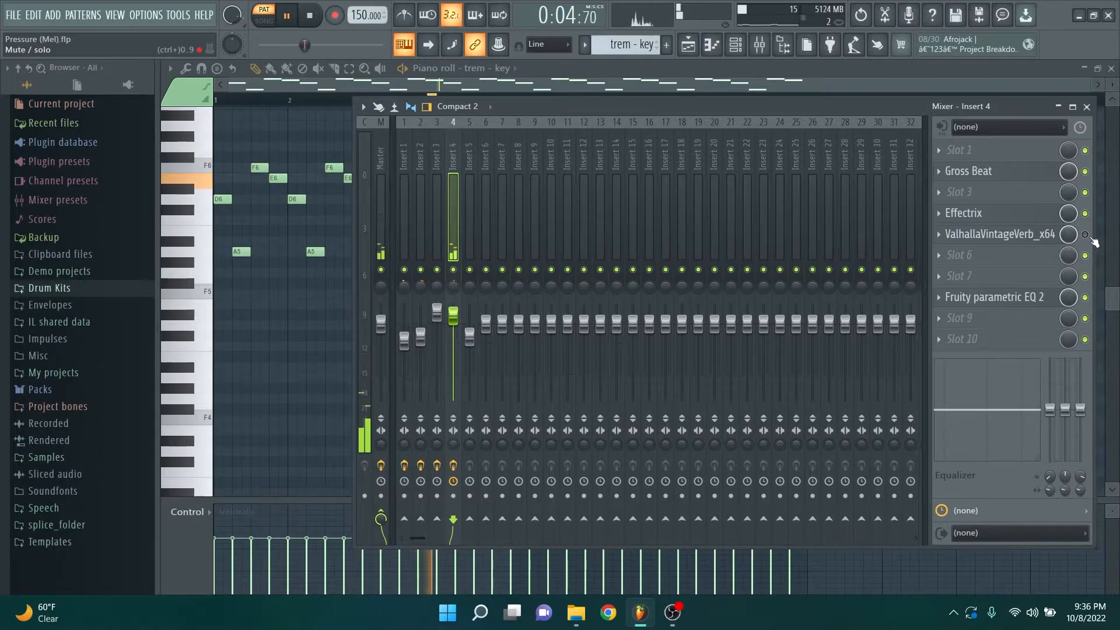
Stop playback, inspect Fruity parametric EQ 2 on mixer Insert 4, close both windows, and audition the trem - key pattern.
key("space")
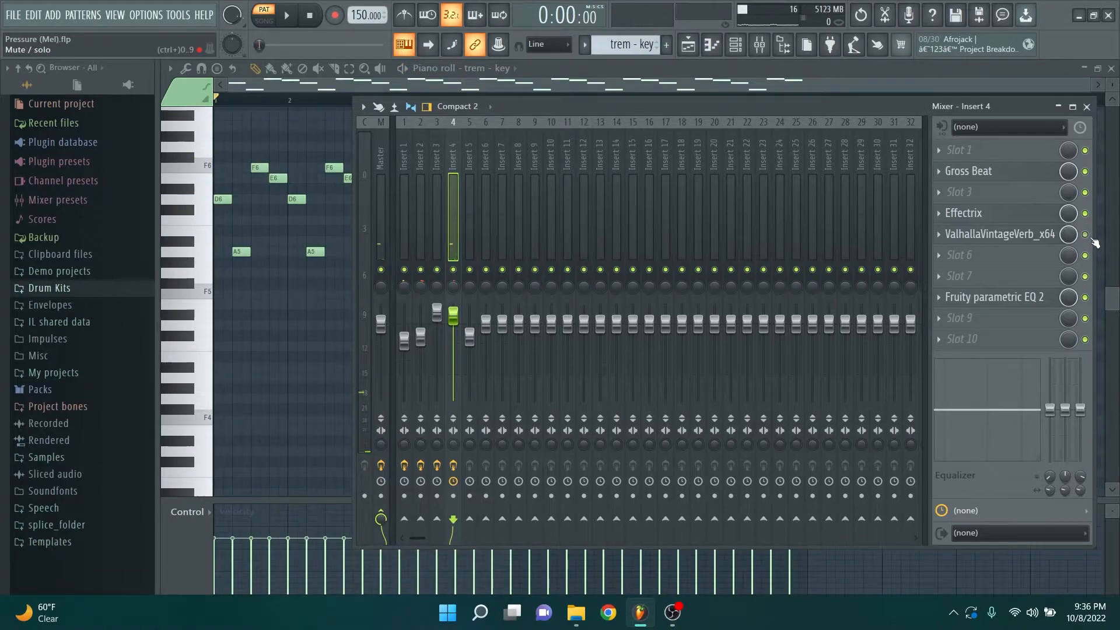
left_click(1048, 298)
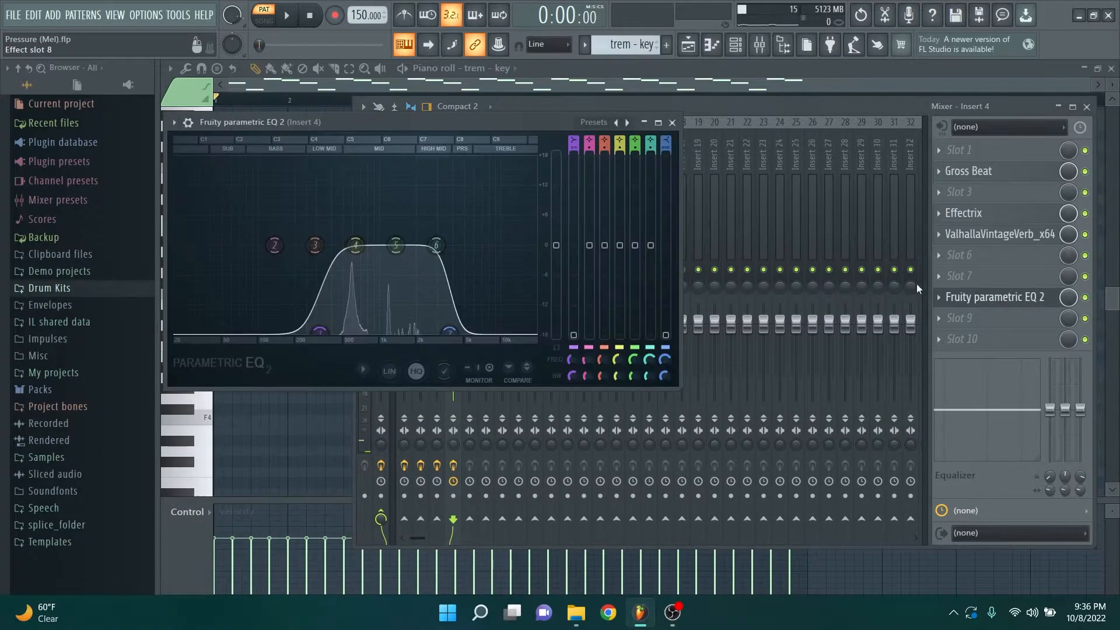
left_click(672, 121)
left_click(1087, 106)
key("space")
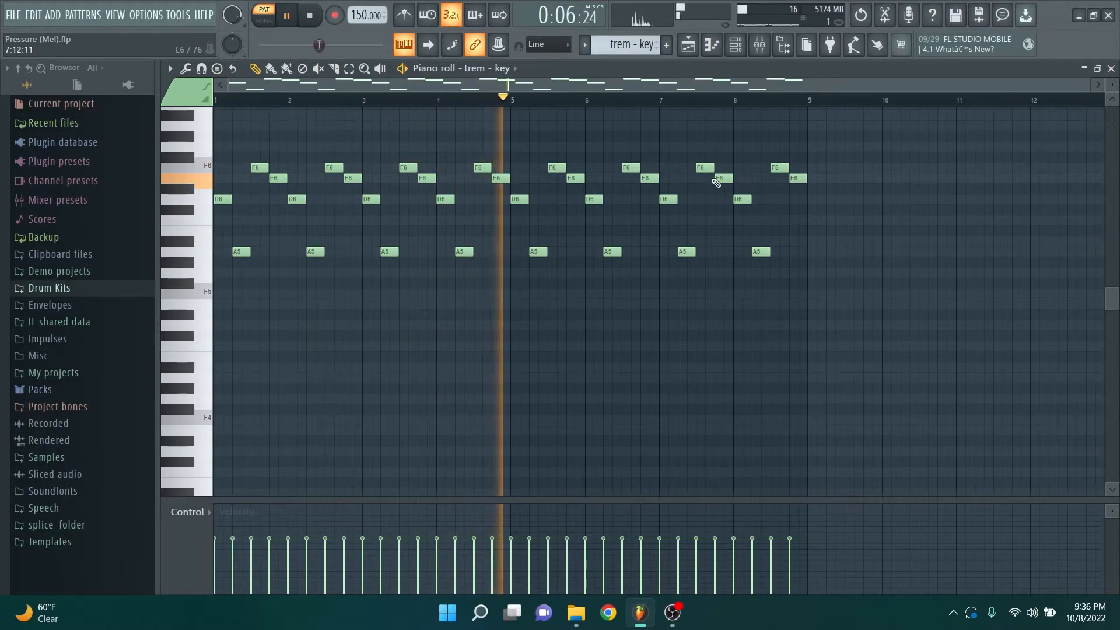
key("space")
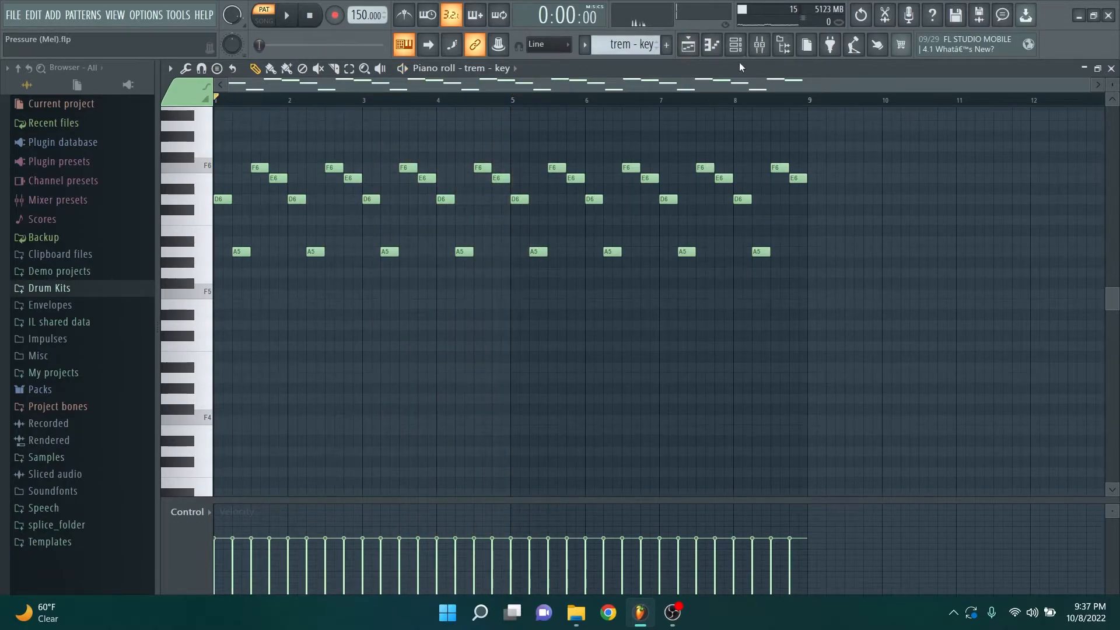
In the playlist, view the sample settings of the two Track 4 audio clips starting at bars 5 and 9, closing each window.
key("F5")
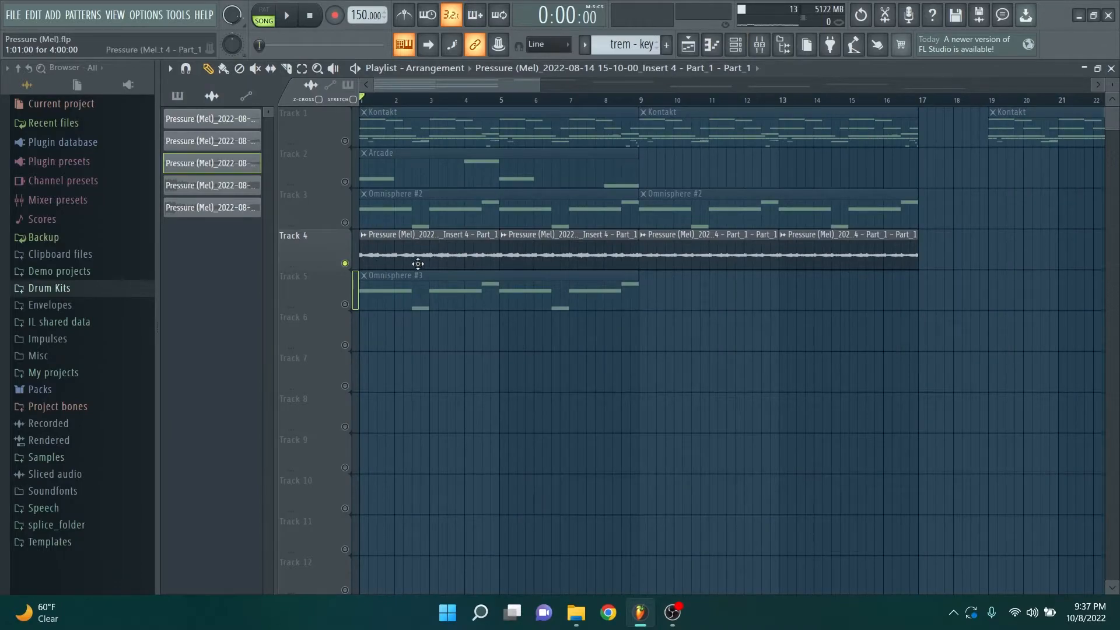
double_click(478, 260)
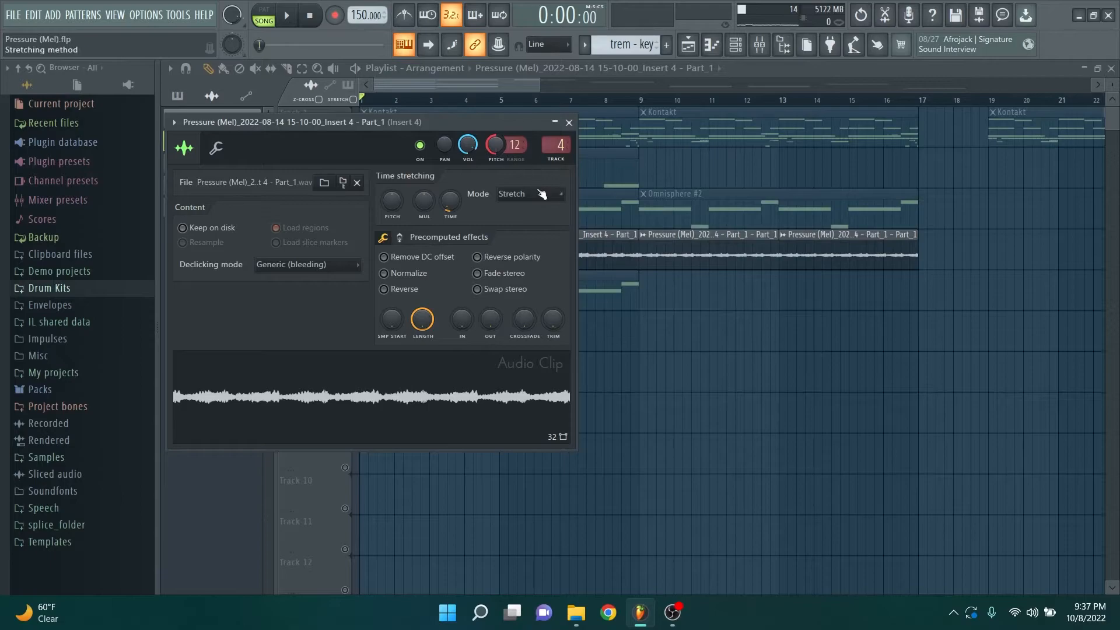
left_click(568, 122)
double_click(713, 260)
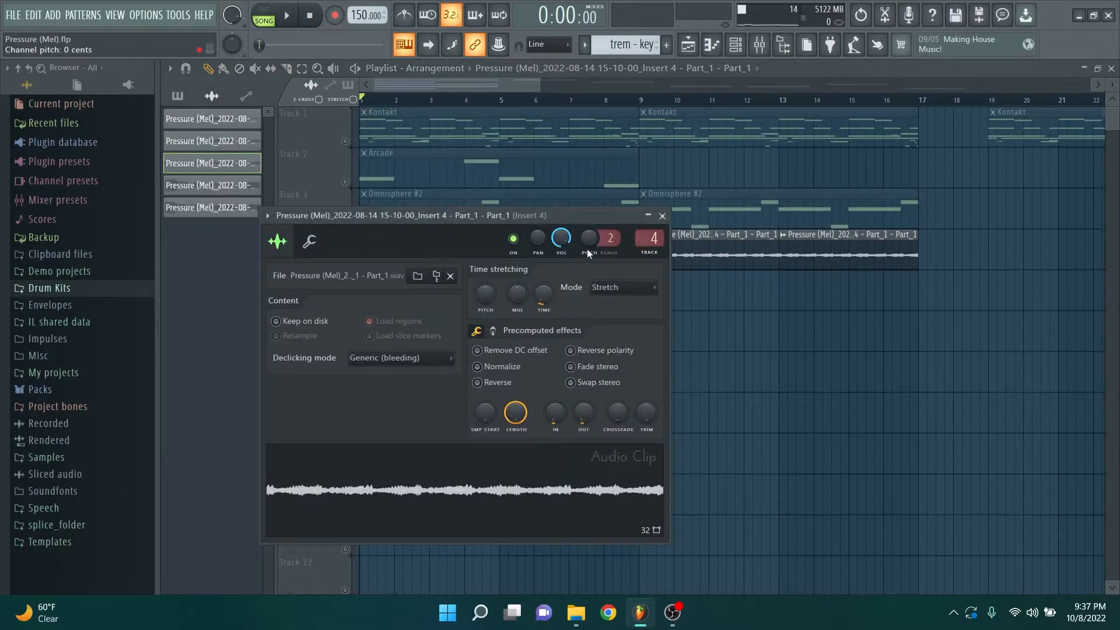
left_click(662, 216)
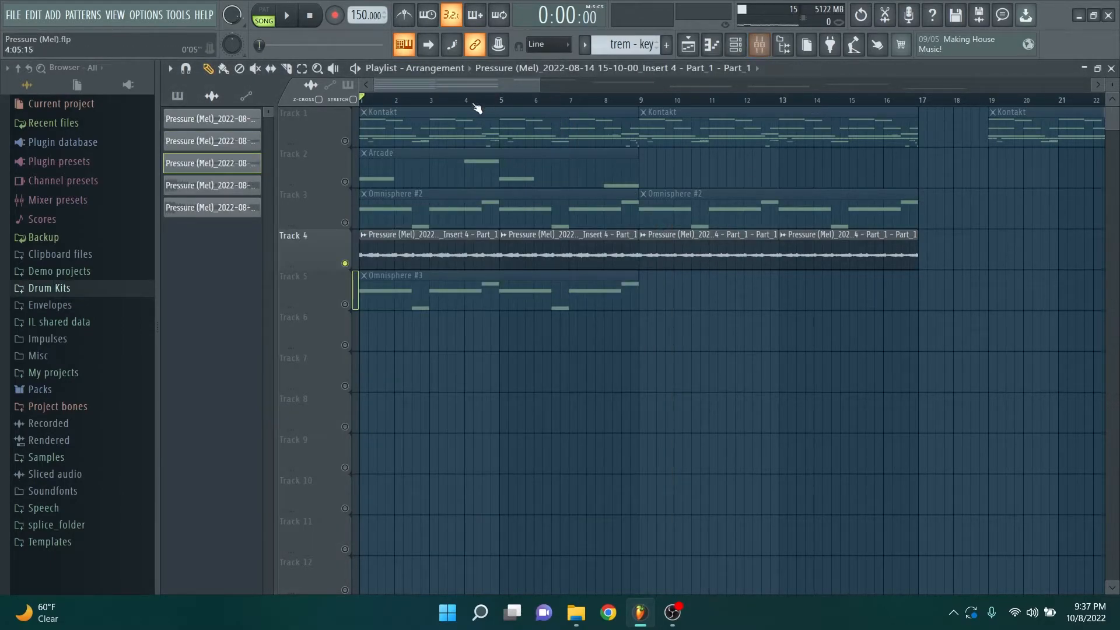
Play the soloed Track 4 audio from the start of the playlist, stop, and check the Insert 4 effect slots in the mixer.
left_click_drag(404, 105, 361, 103)
key("space")
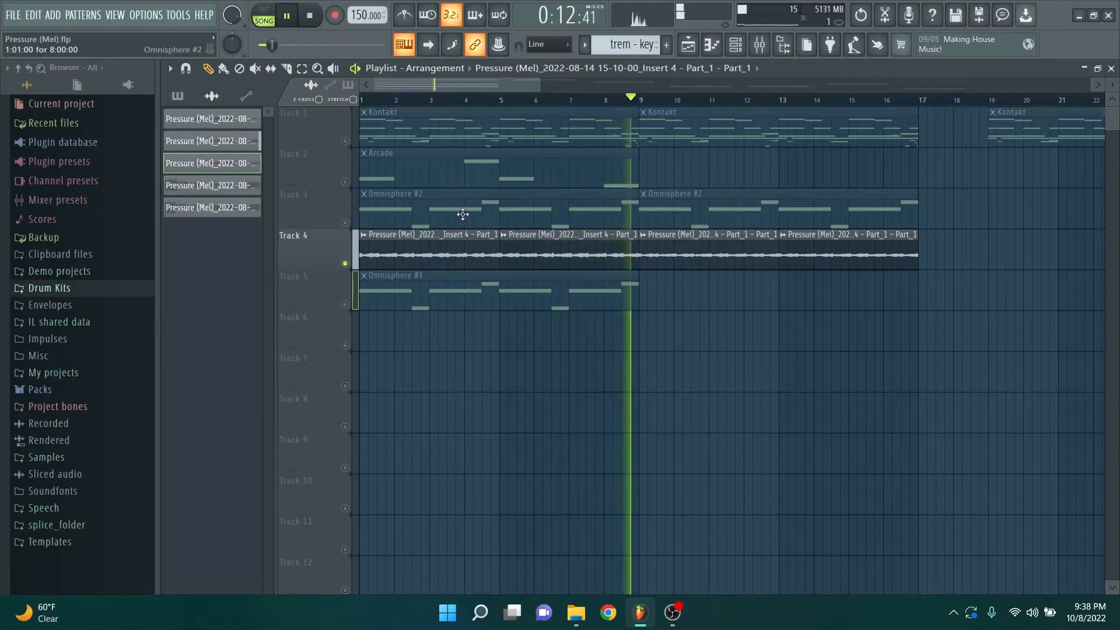
key("space")
left_click(760, 45)
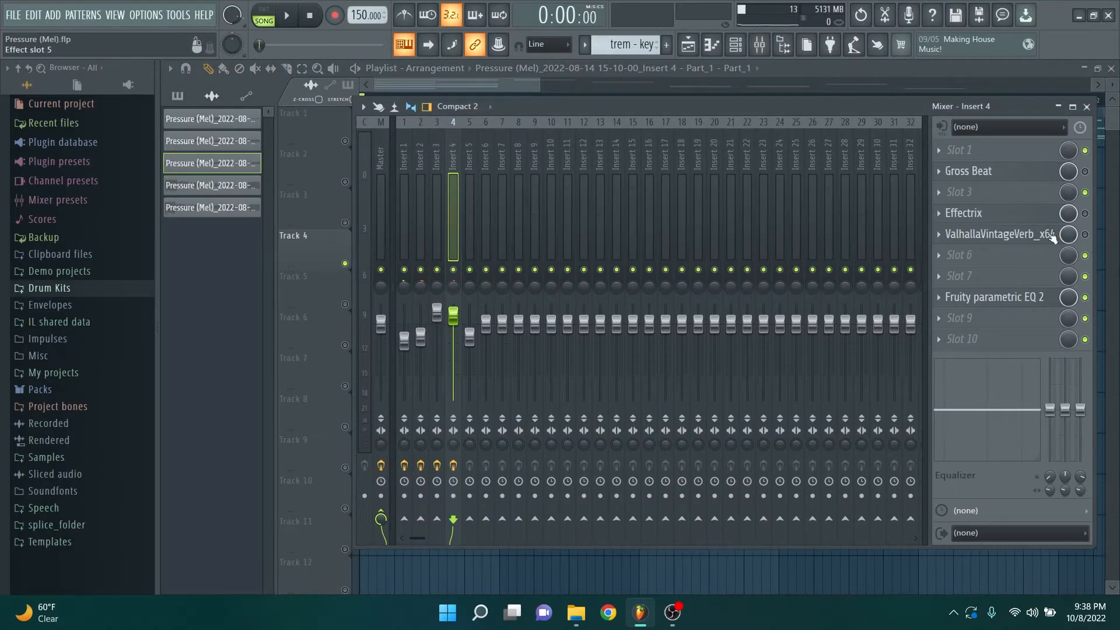
left_click(1086, 107)
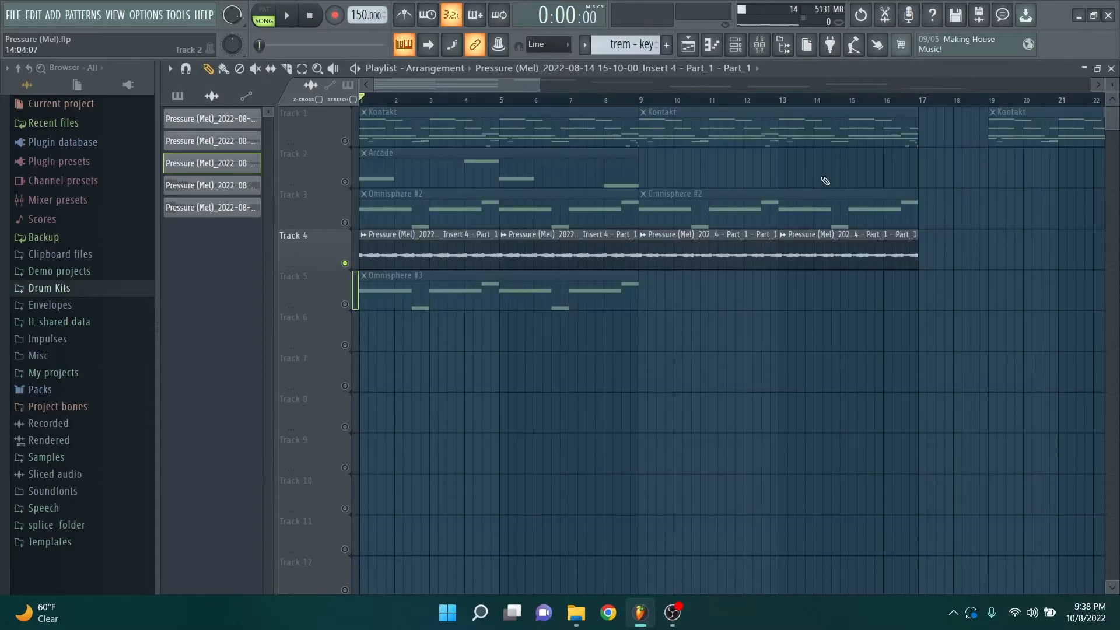
Move the solo from Track 4 to Track 5, make Omnisphere #3 the active pattern, and view its Omnisphere patch.
right_click(345, 264)
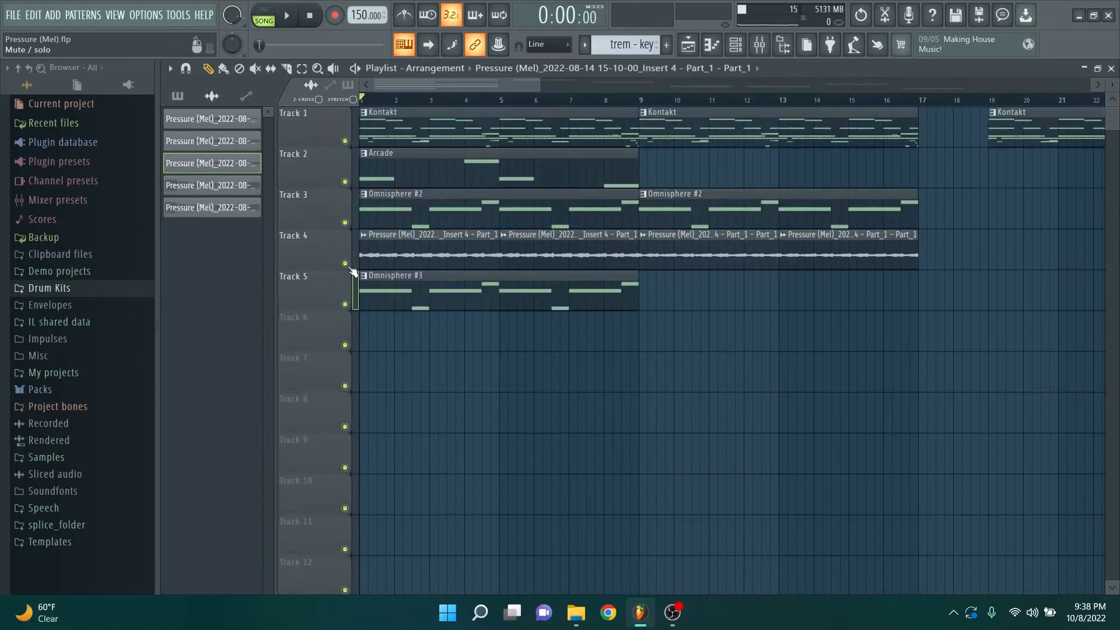
right_click(346, 306)
left_click(735, 44)
scroll(613, 46, "down", 1)
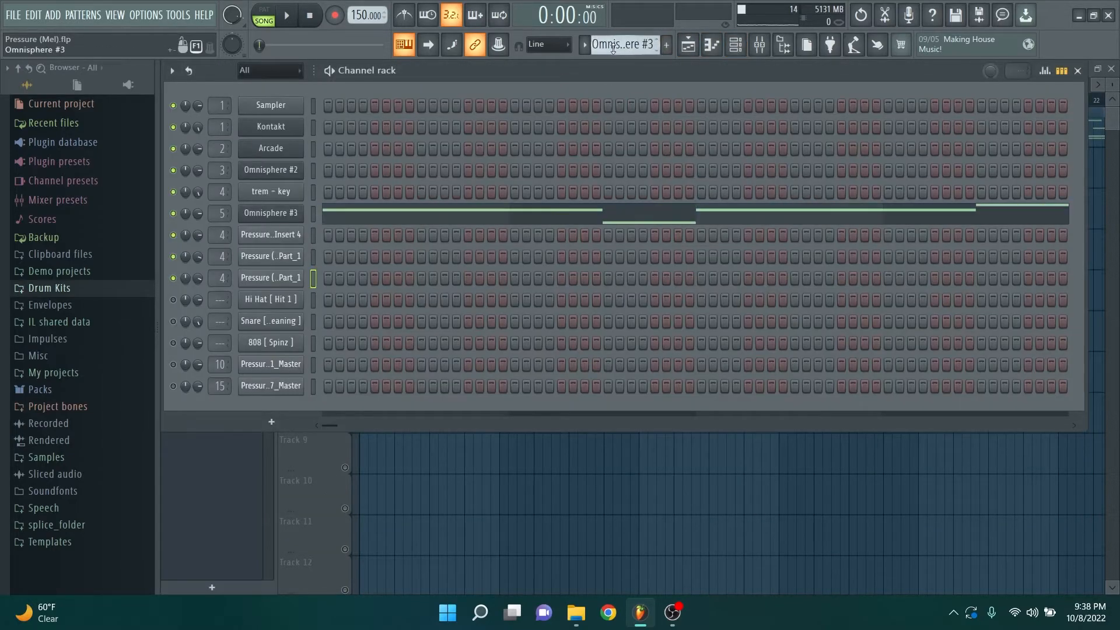
left_click(260, 213)
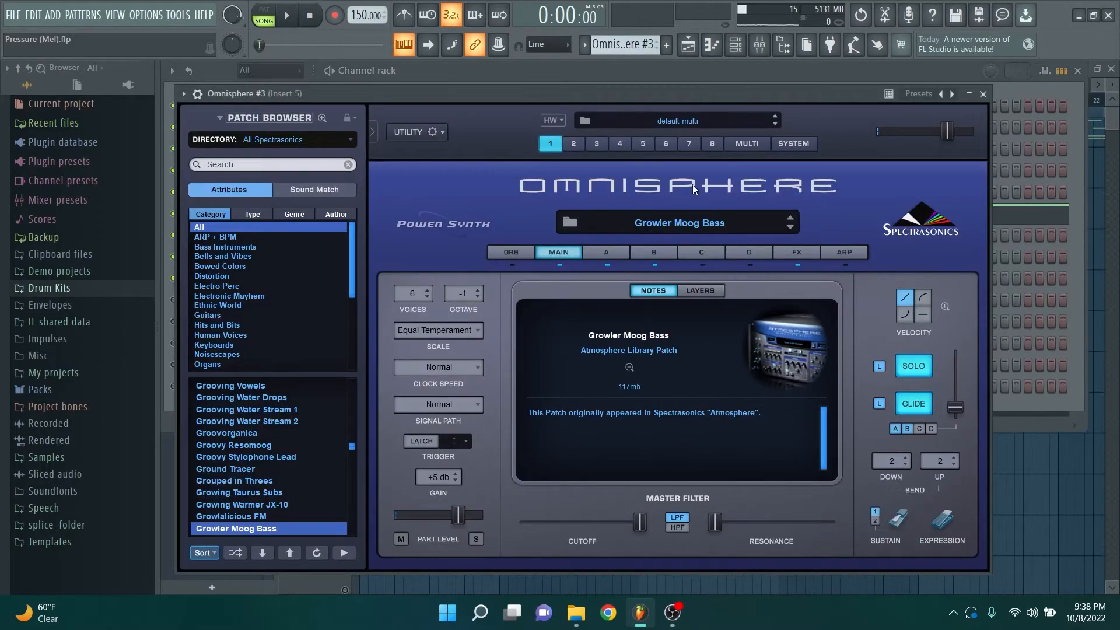
left_click(983, 93)
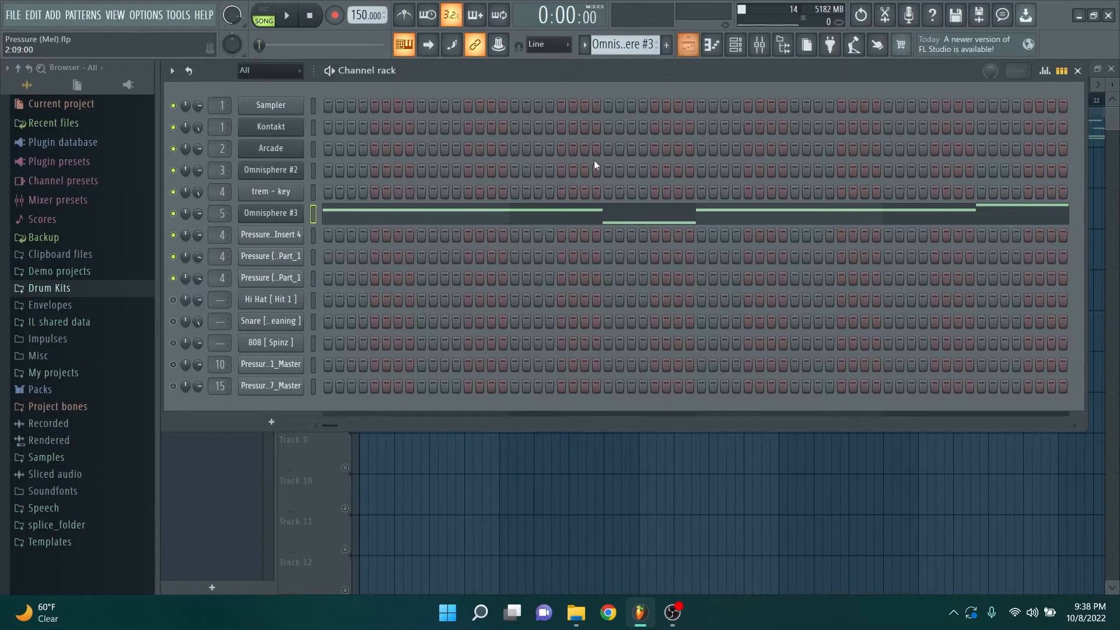
Play the soloed Track 5 from the playlist, view the Omnisphere #3 notes in the piano roll, and stop playback.
left_click(535, 490)
right_click(534, 505)
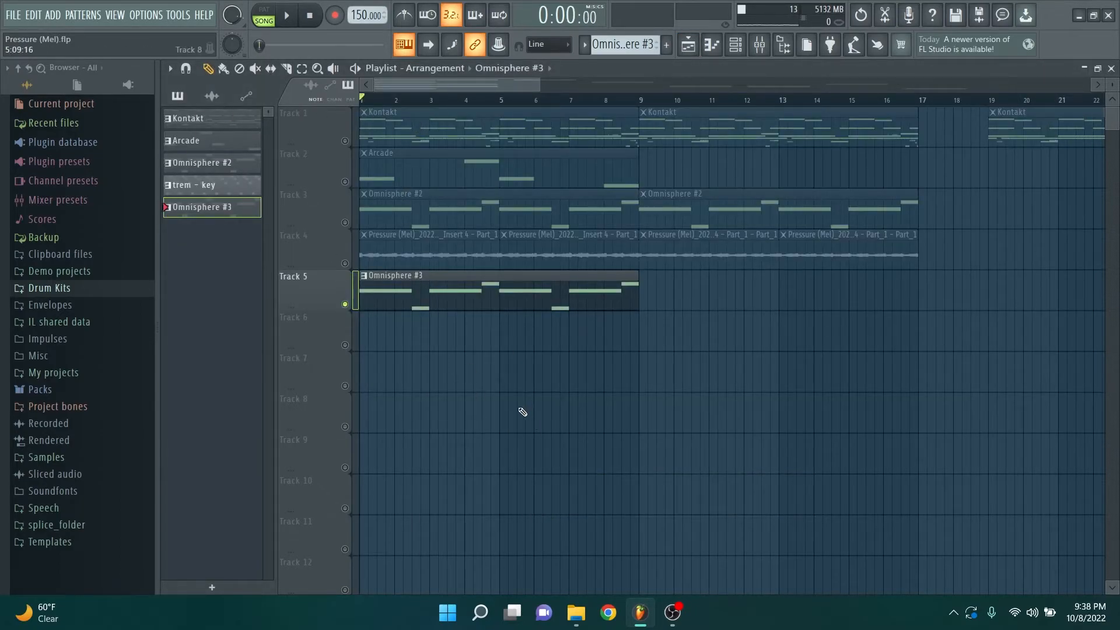
key("space")
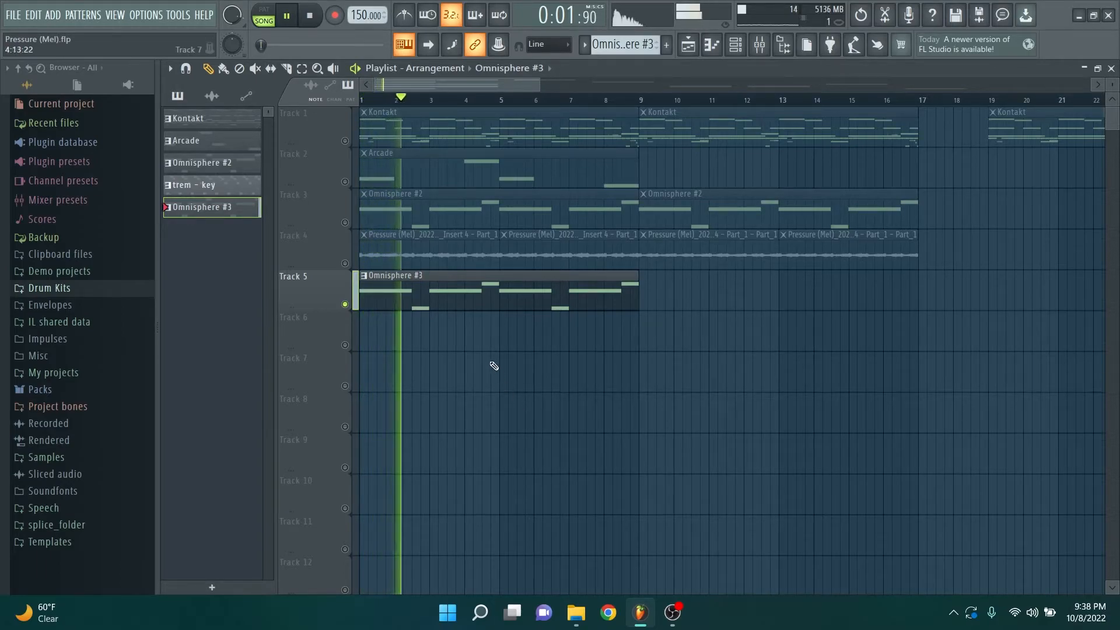
double_click(463, 301)
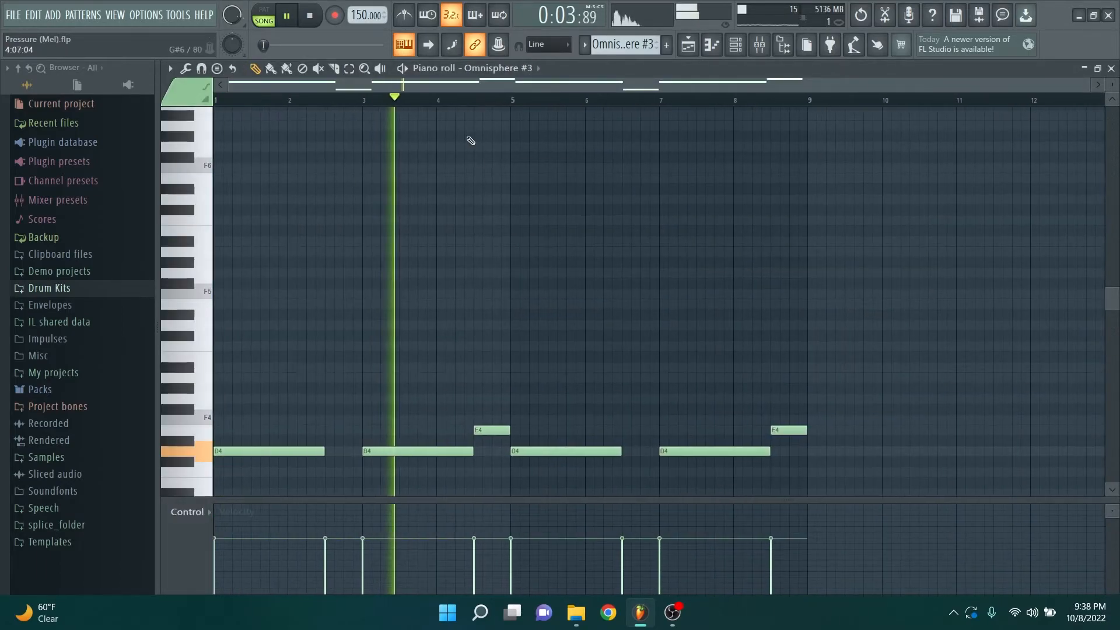
scroll(489, 191, "down", 3)
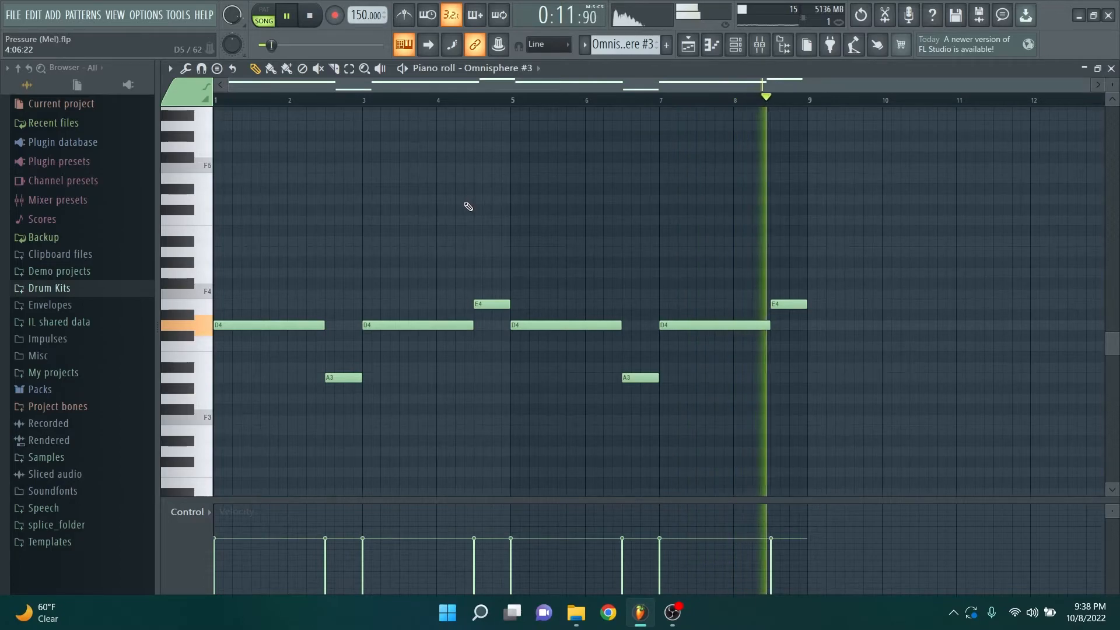
key("space")
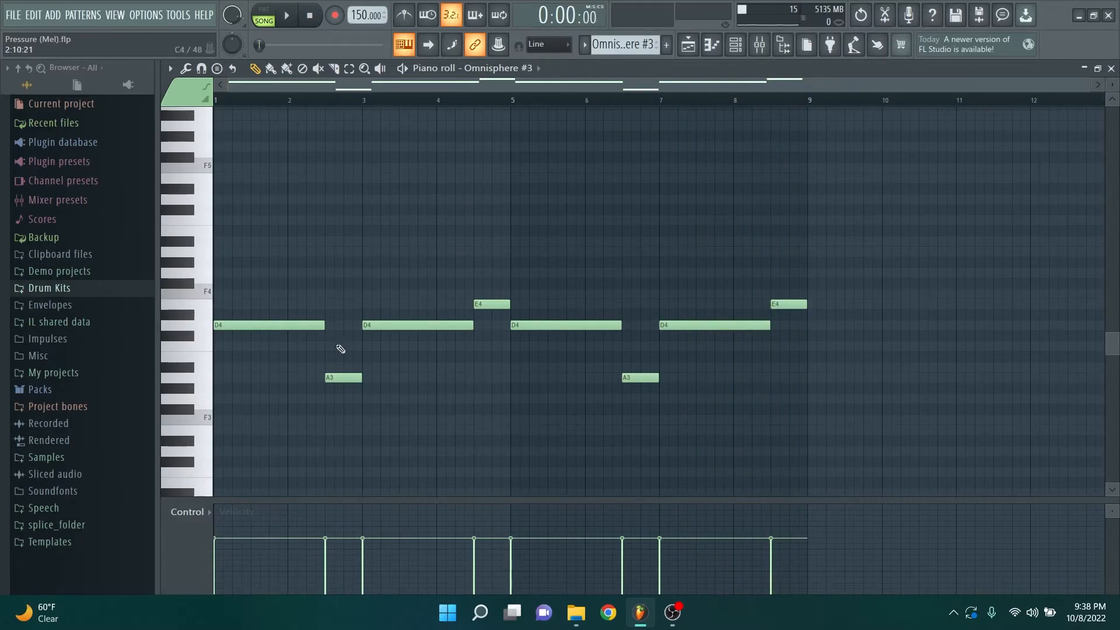
Unsolo Track 5 in the playlist and check the effect slots of mixer Insert 5 and the Master track.
left_click(687, 49)
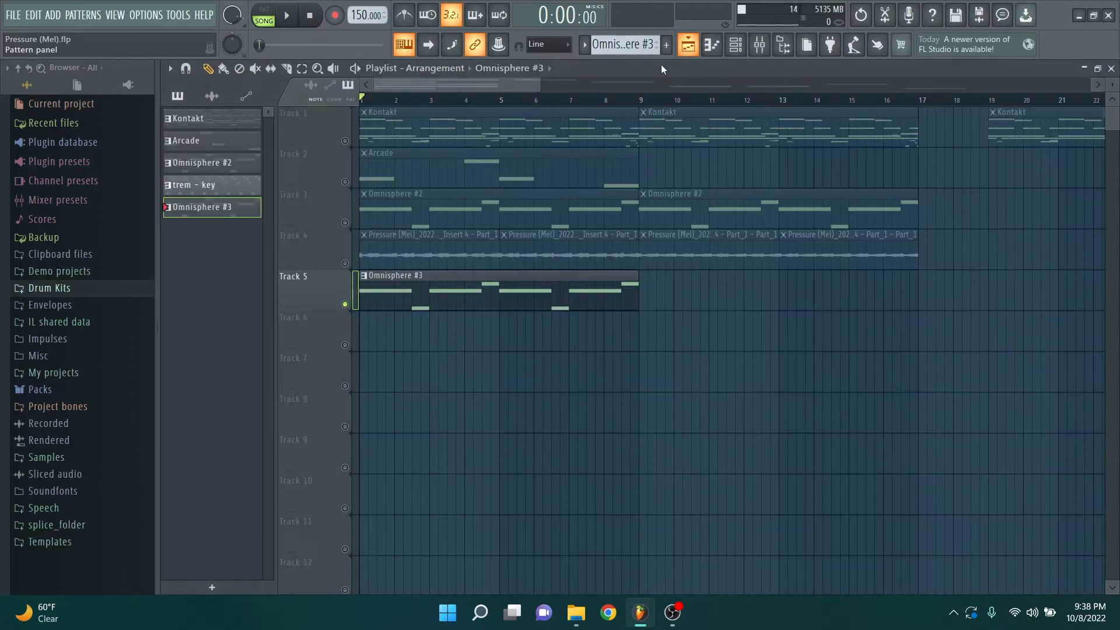
right_click(345, 304)
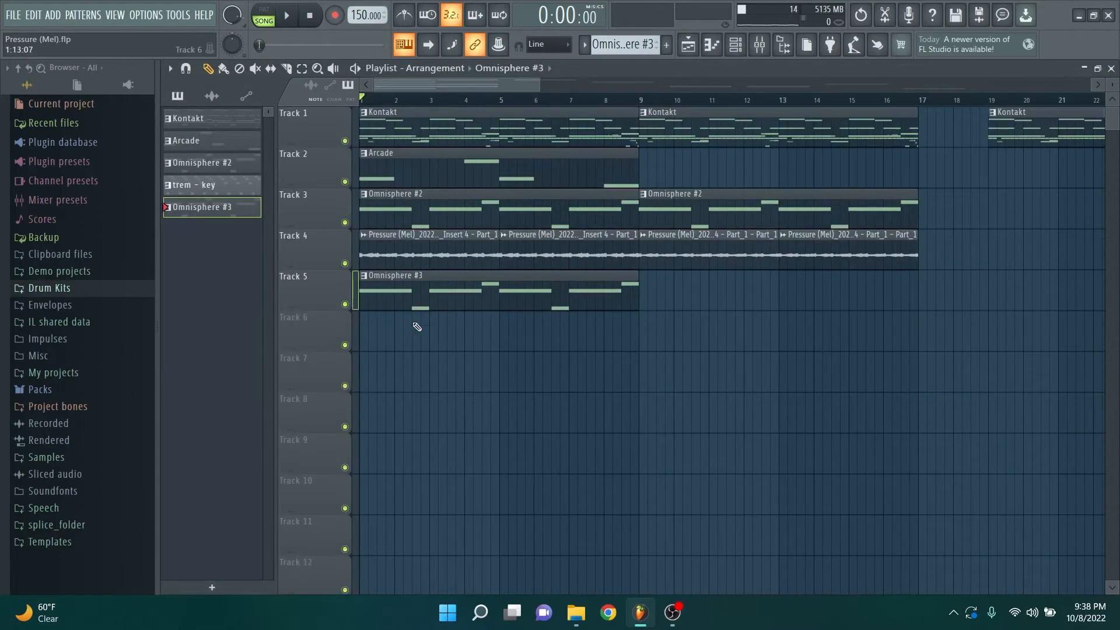
left_click(759, 44)
left_click(379, 223)
left_click(470, 234)
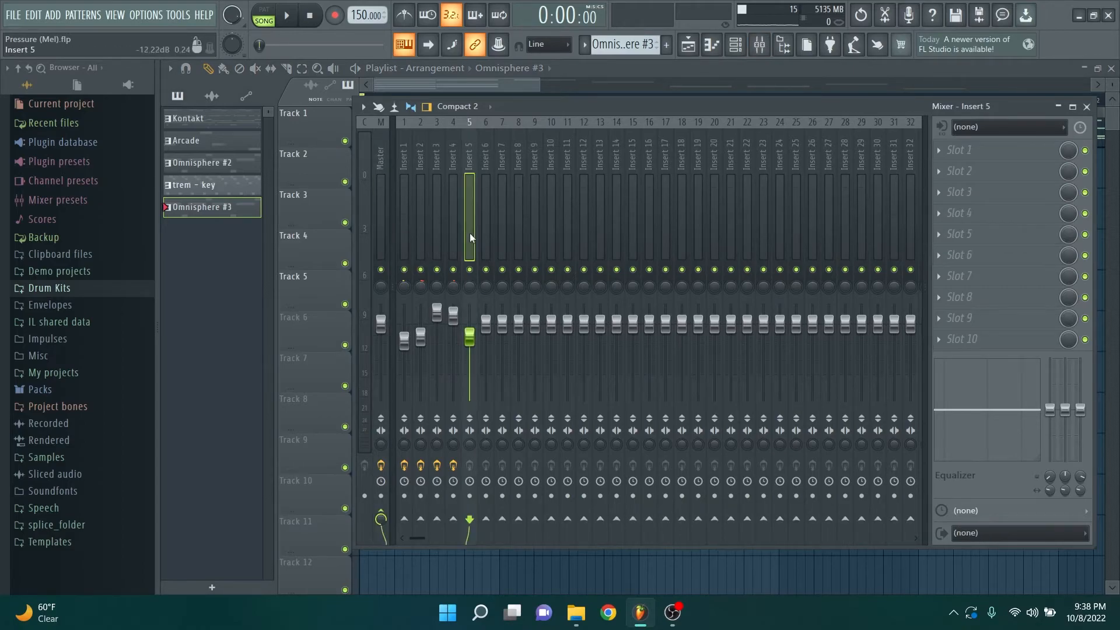
left_click(380, 194)
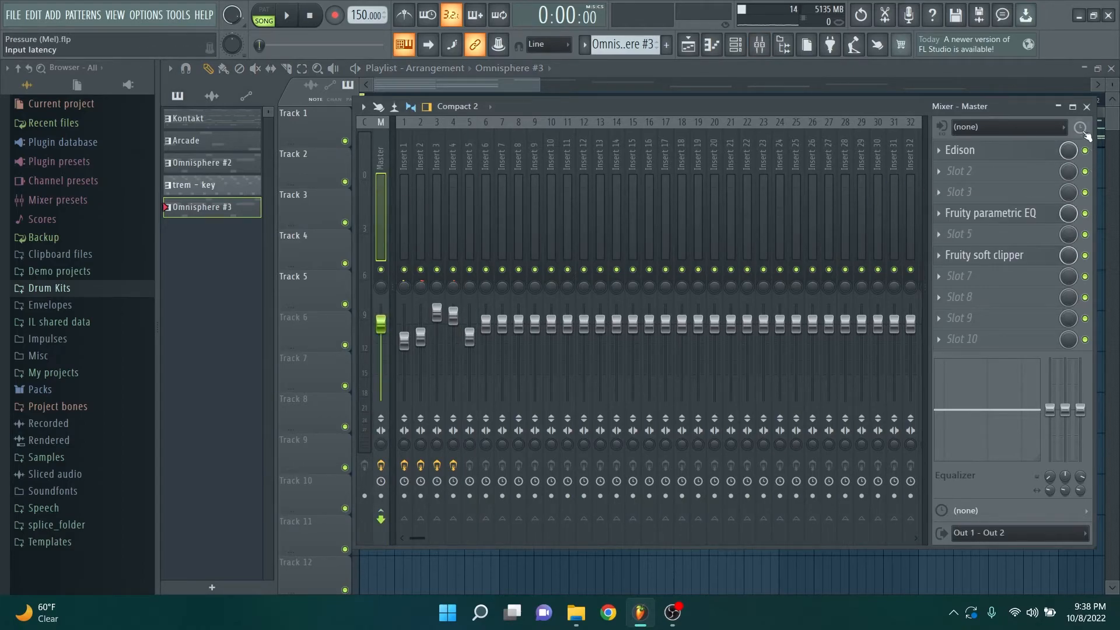
left_click(1086, 107)
View the Arcade notes in the piano roll, return to the playlist, and check the first Track 4 audio clip's settings.
scroll(518, 101, "down", 6)
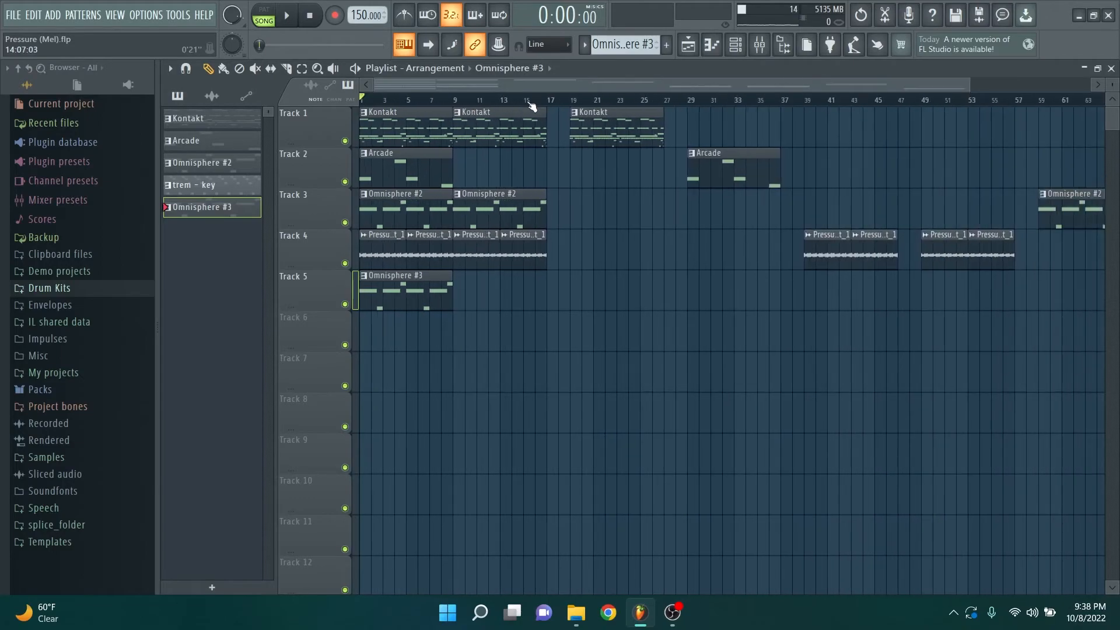
double_click(390, 162)
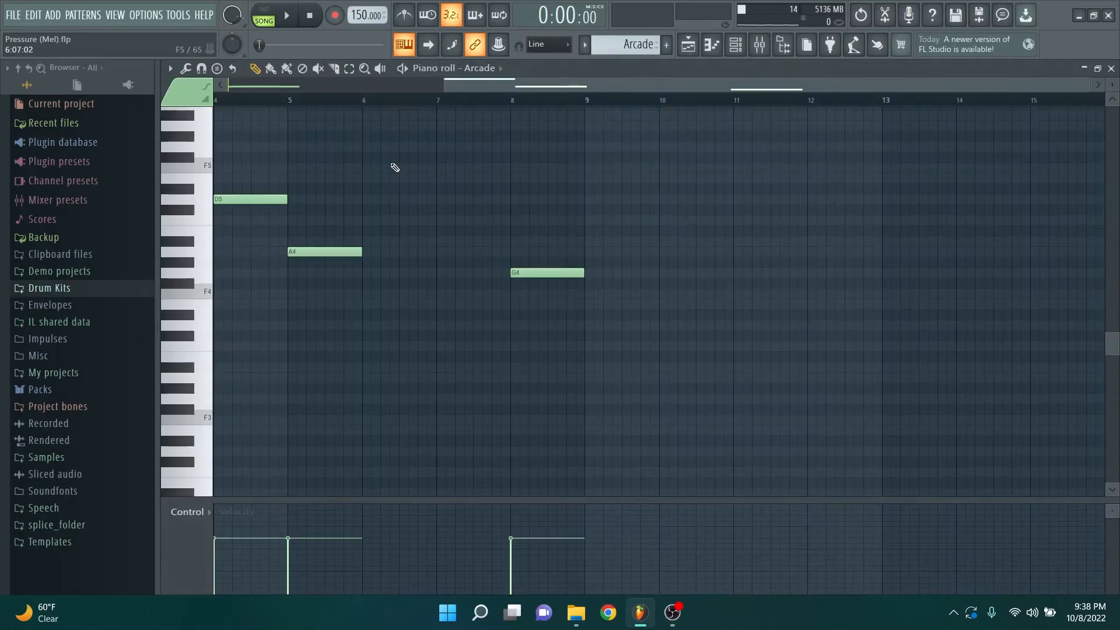
left_click(691, 49)
double_click(388, 255)
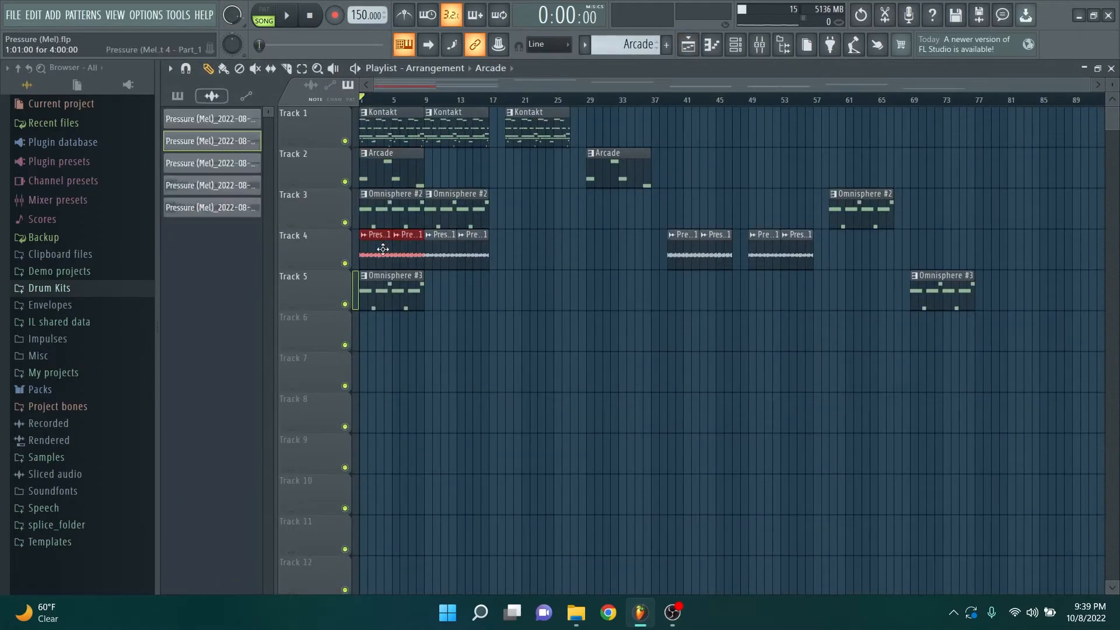
left_click(567, 124)
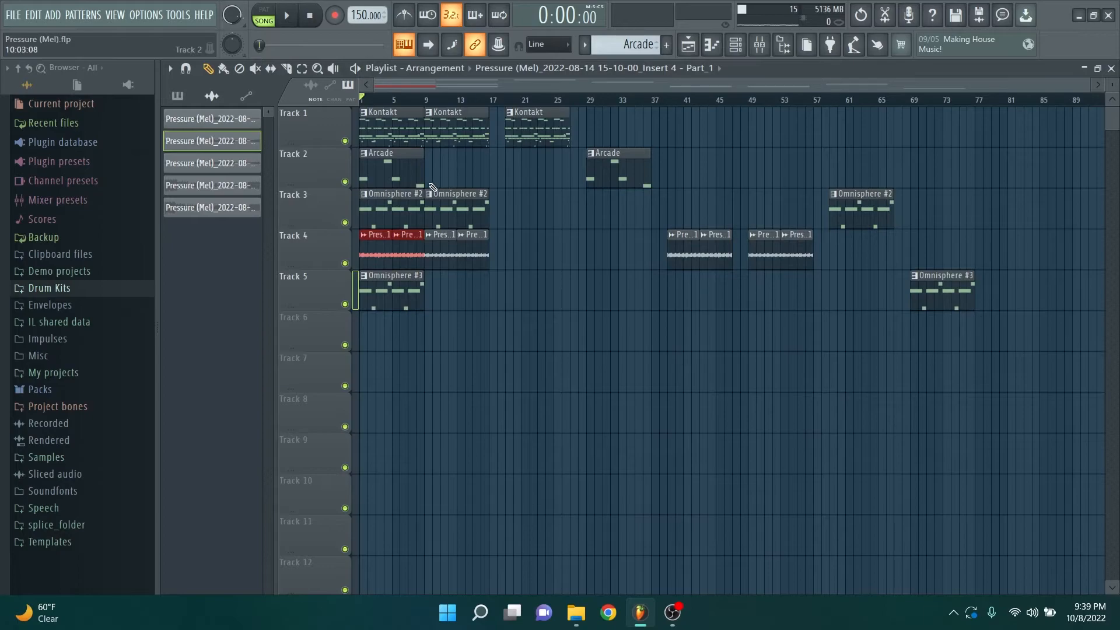
View the sample settings of the Track 4 audio clip in the second eight-bar section, and close the window.
left_click_drag(465, 179, 405, 169)
left_click(481, 326)
right_click(482, 327)
left_click_drag(519, 255, 445, 259)
double_click(445, 257)
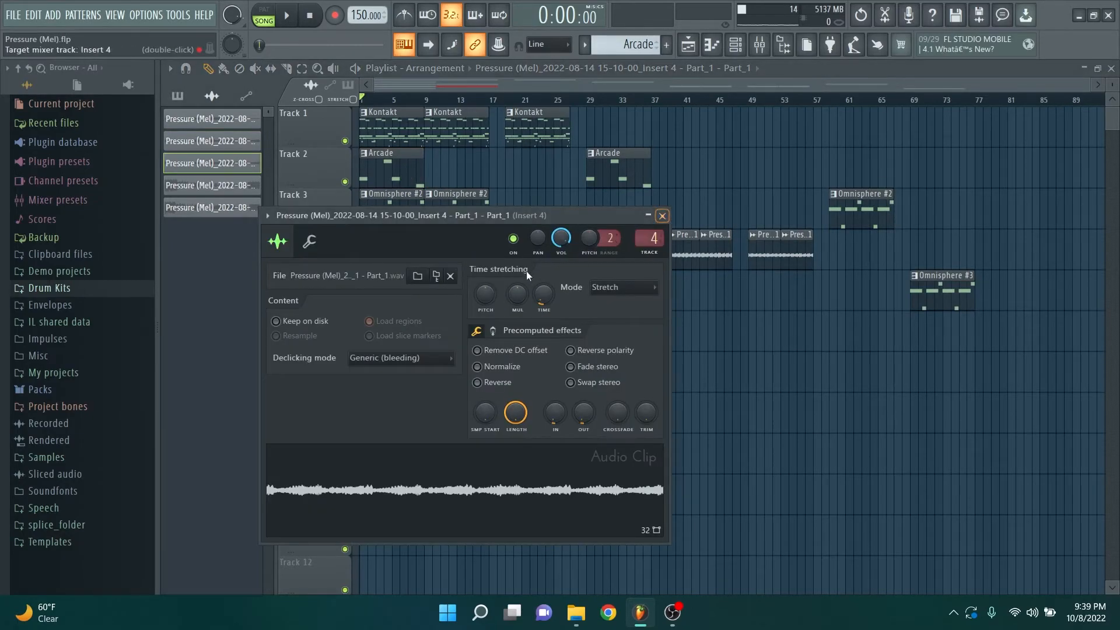
left_click(662, 216)
Select the opening section of the arrangement on the playlist timeline, dismiss the track options, and clear the time selection.
left_click_drag(429, 104, 394, 104)
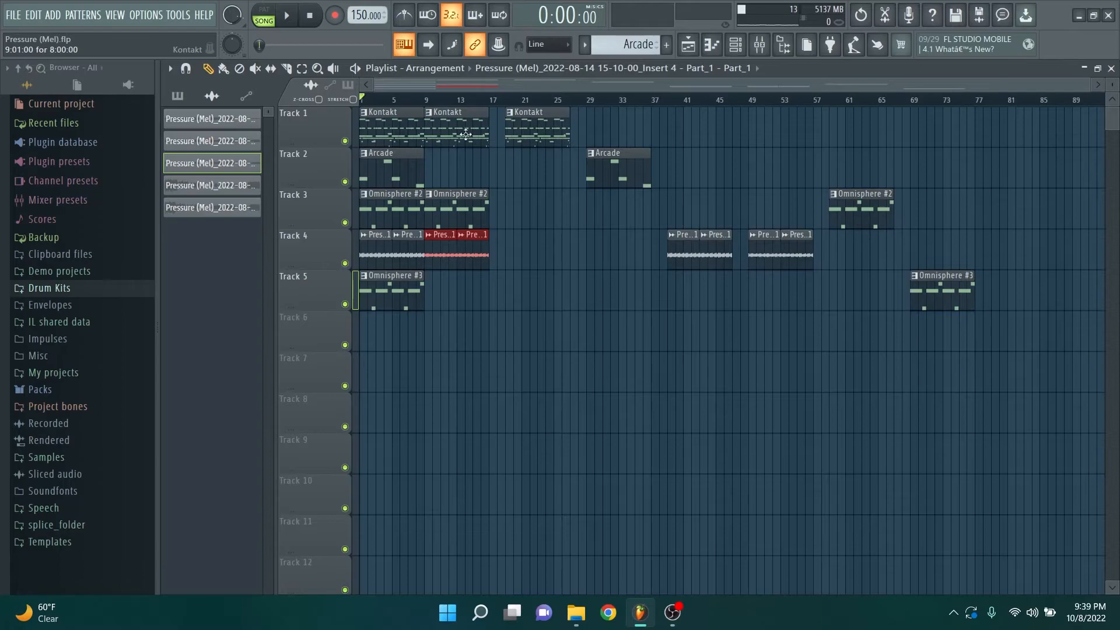
left_click_drag(484, 100, 284, 107)
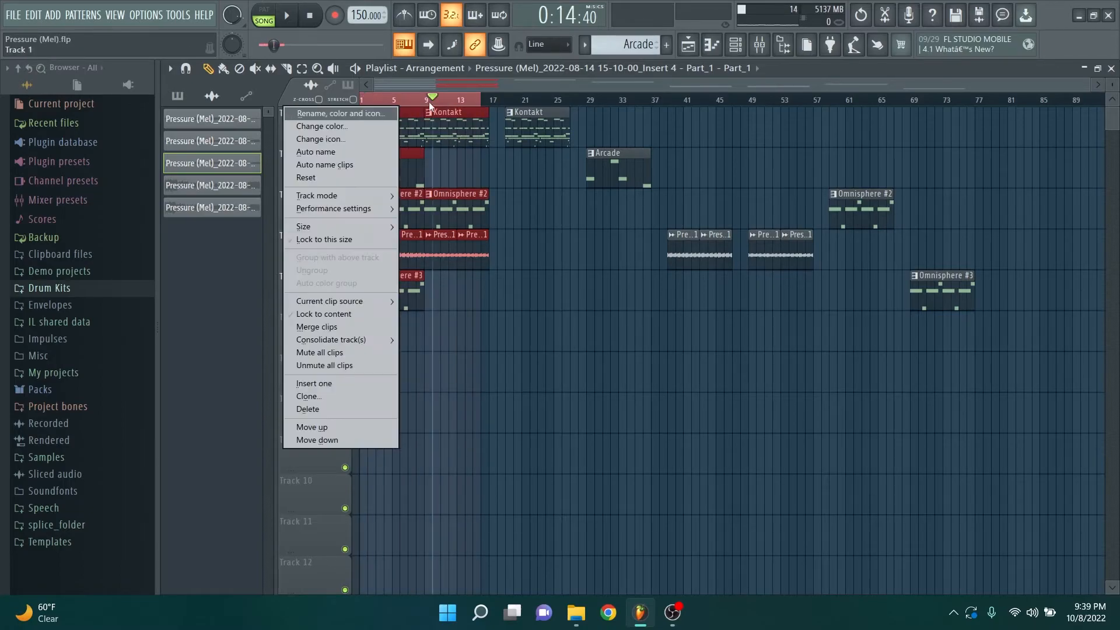
left_click(486, 92)
scroll(466, 100, "down", 1)
left_click_drag(471, 100, 479, 101)
left_click(482, 101, "ctrl")
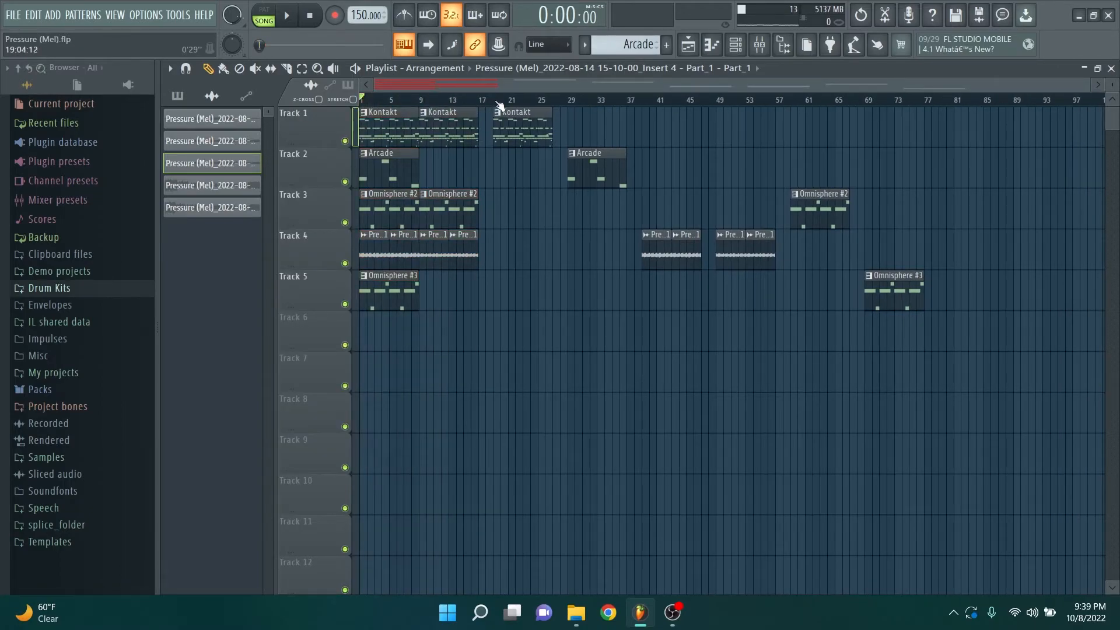
scroll(499, 103, "up", 2)
left_click_drag(575, 85, 477, 93)
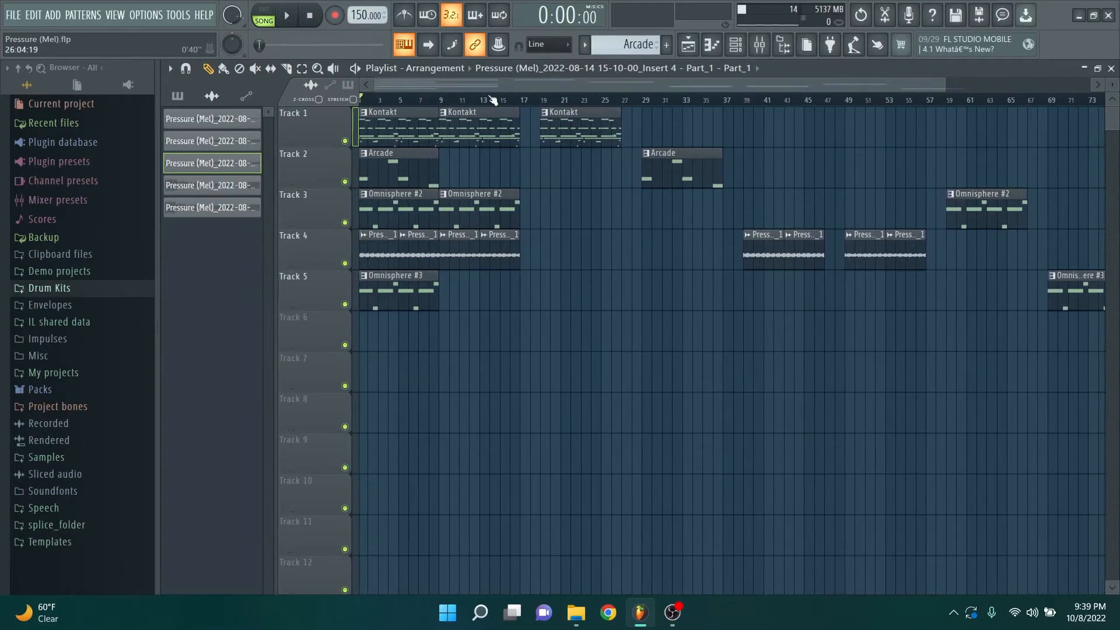
scroll(893, 126, "right", 5)
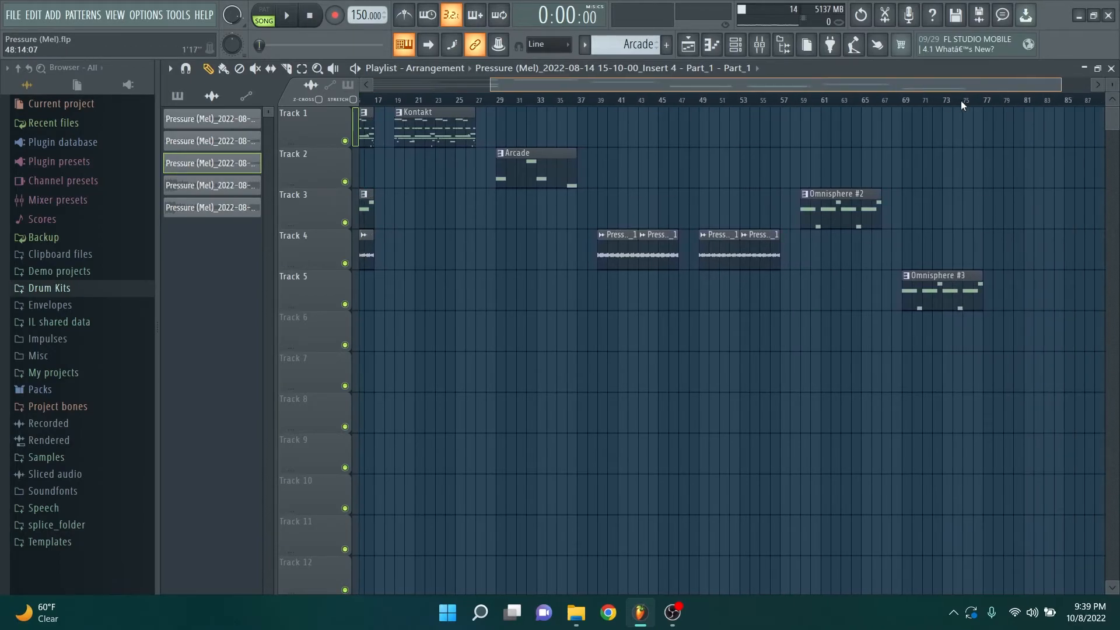
scroll(851, 102, "down", 2)
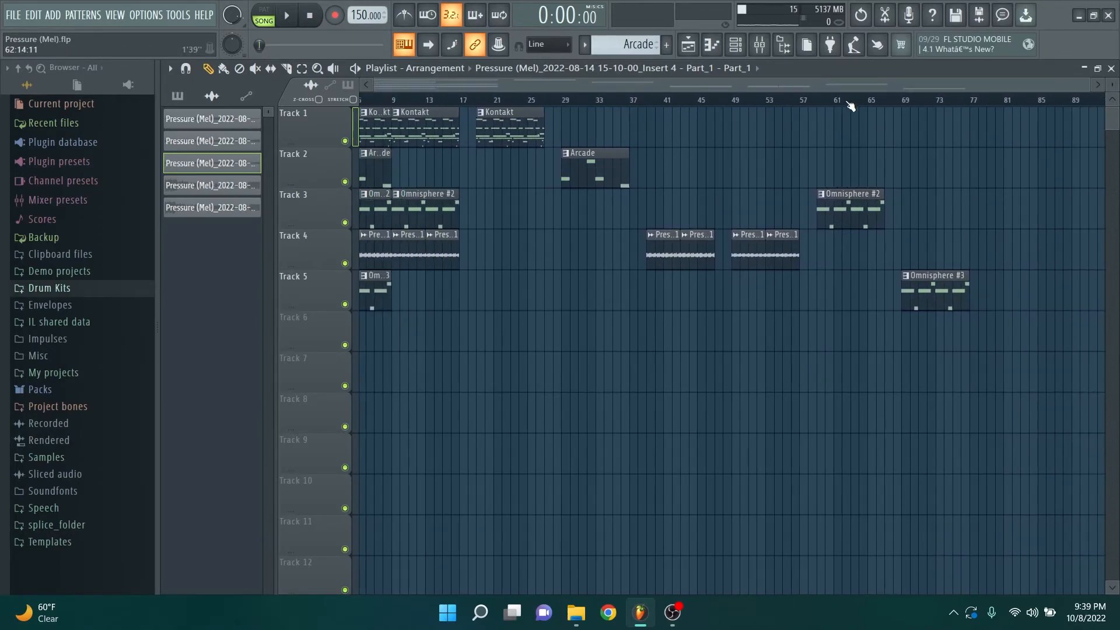
Select all clips on Tracks 1 to 5 and shift them two bars later so the arrangement starts at bar 3.
left_click_drag(1033, 391, 408, 129)
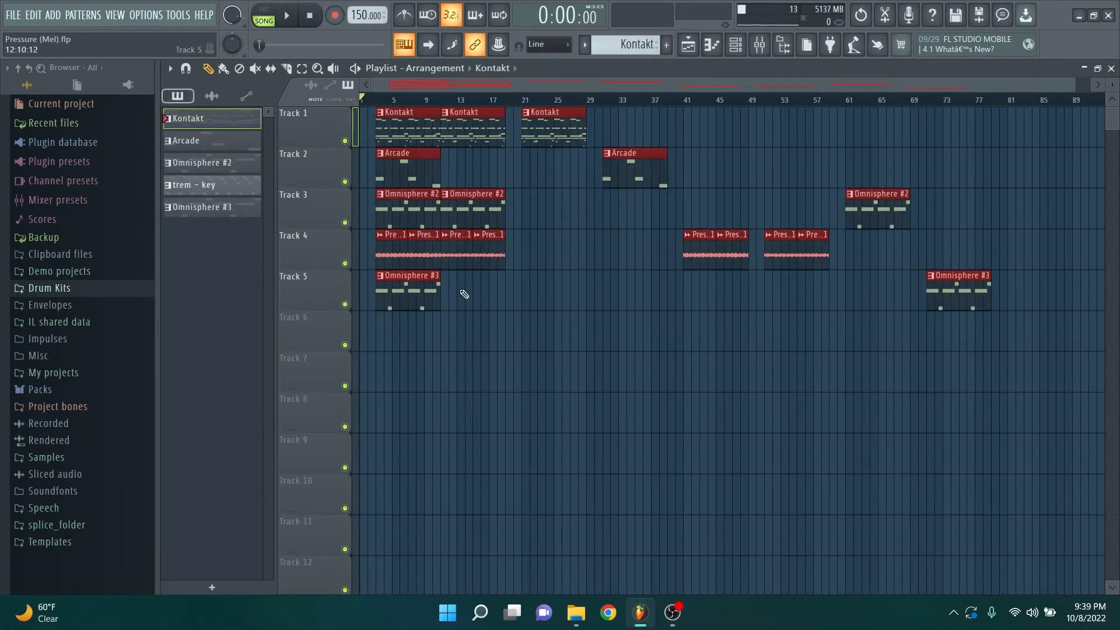
left_click(526, 408)
right_click(525, 408)
Render the Master mixer track as a full-song 32Bit float stereo WAV with the tail set to Leave remainder, and solo playlist Track 6.
left_click(765, 44)
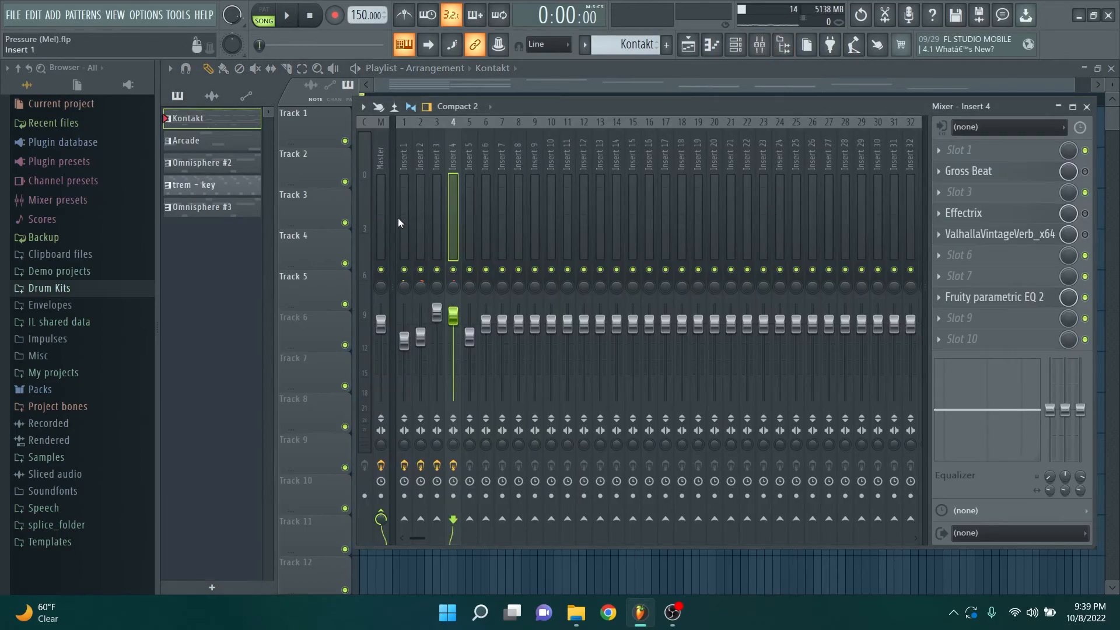
left_click(385, 212)
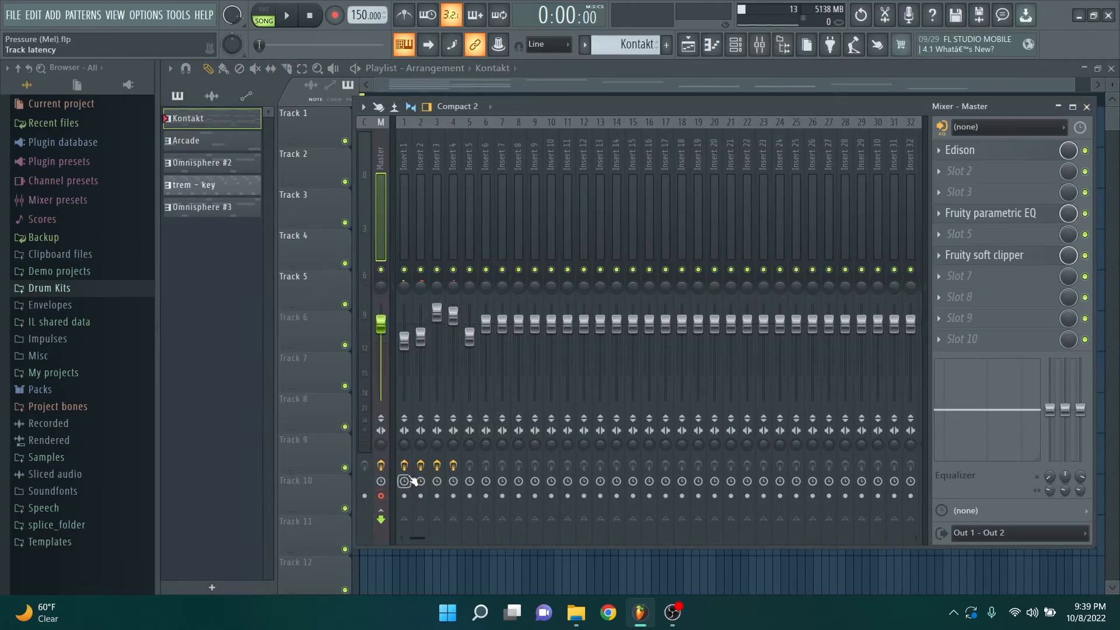
key("alt+r")
left_click(673, 432)
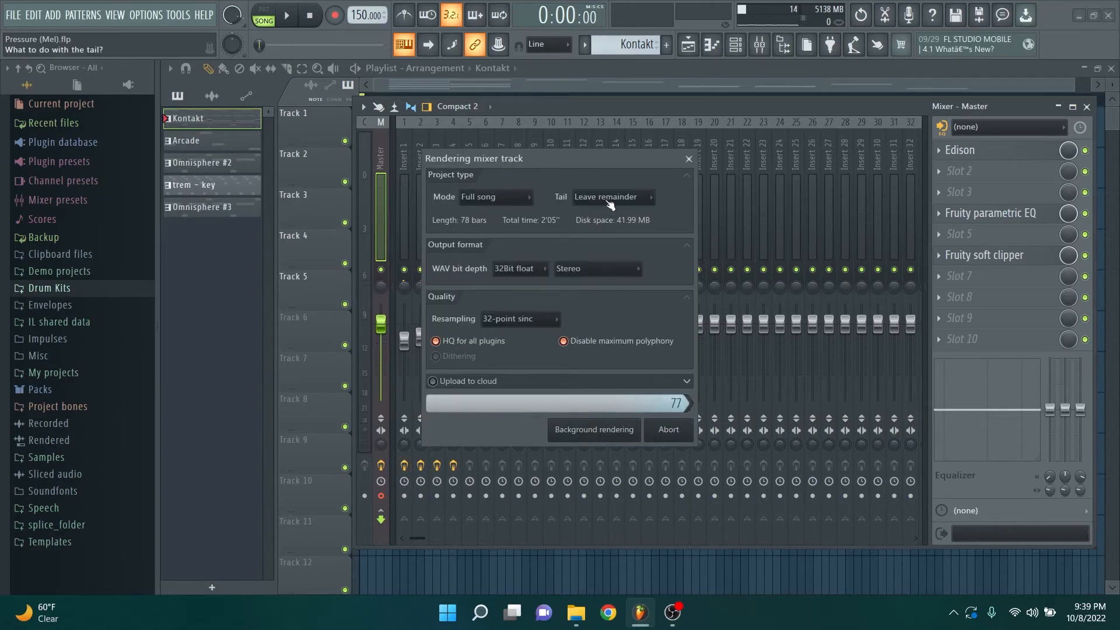
right_click(345, 346)
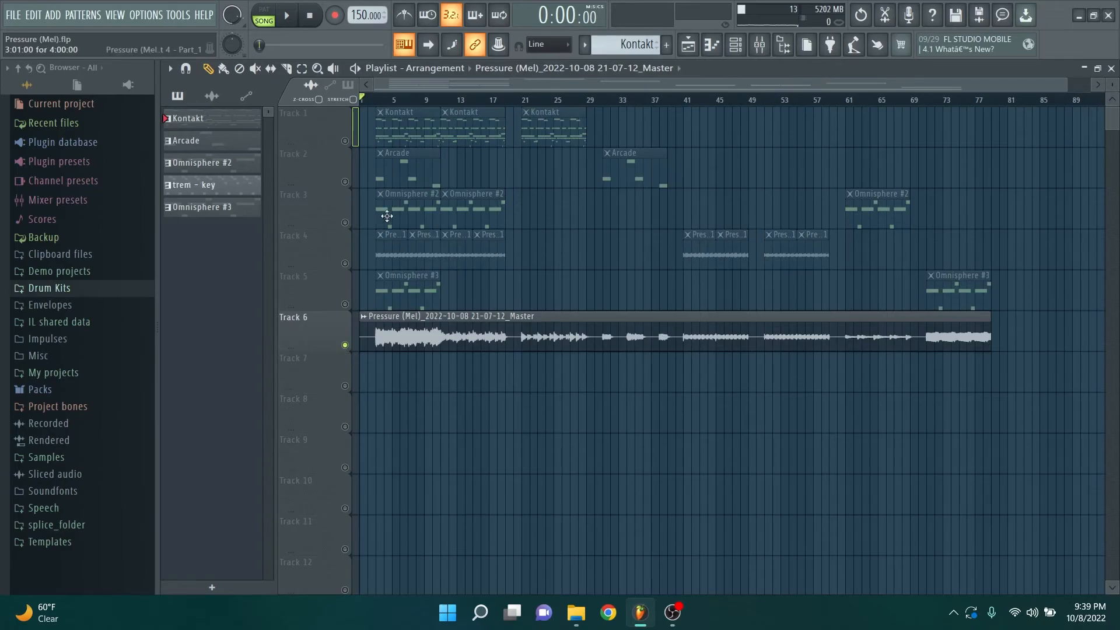
Remove the two silent bars at the start of the rendered Master clip on Track 6 so its audio begins at bar 1.
left_click_drag(371, 107, 1038, 312)
scroll(374, 100, "up", 4)
left_click_drag(412, 85, 323, 93)
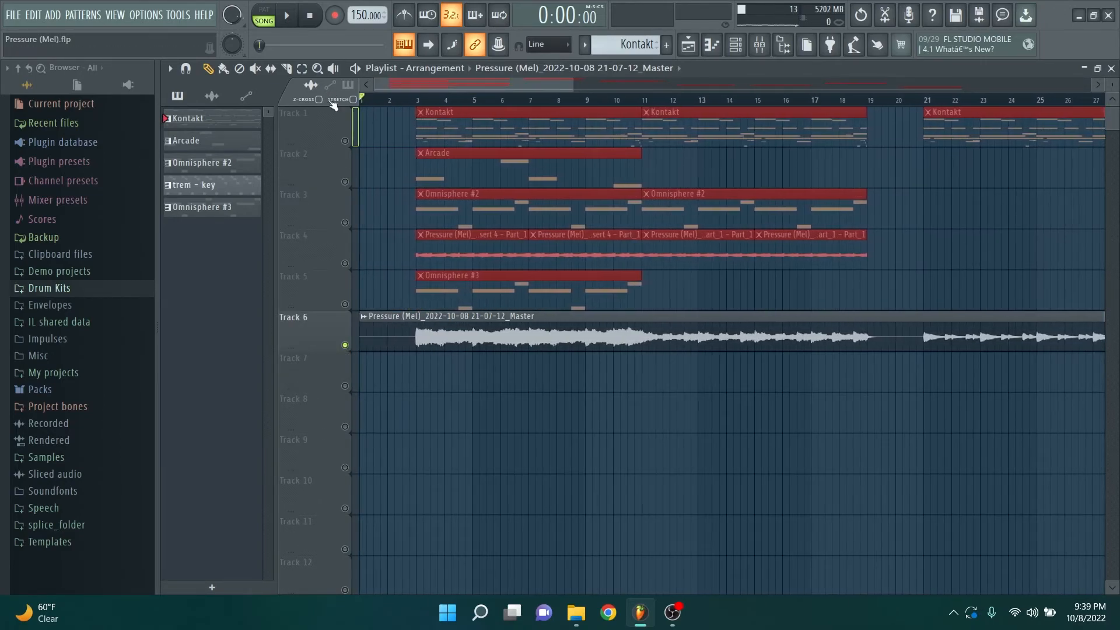
left_click(429, 410)
right_click(443, 410)
mouse_move(363, 342)
left_mouse_down()
mouse_move(418, 355)
mouse_move(382, 342)
left_mouse_up()
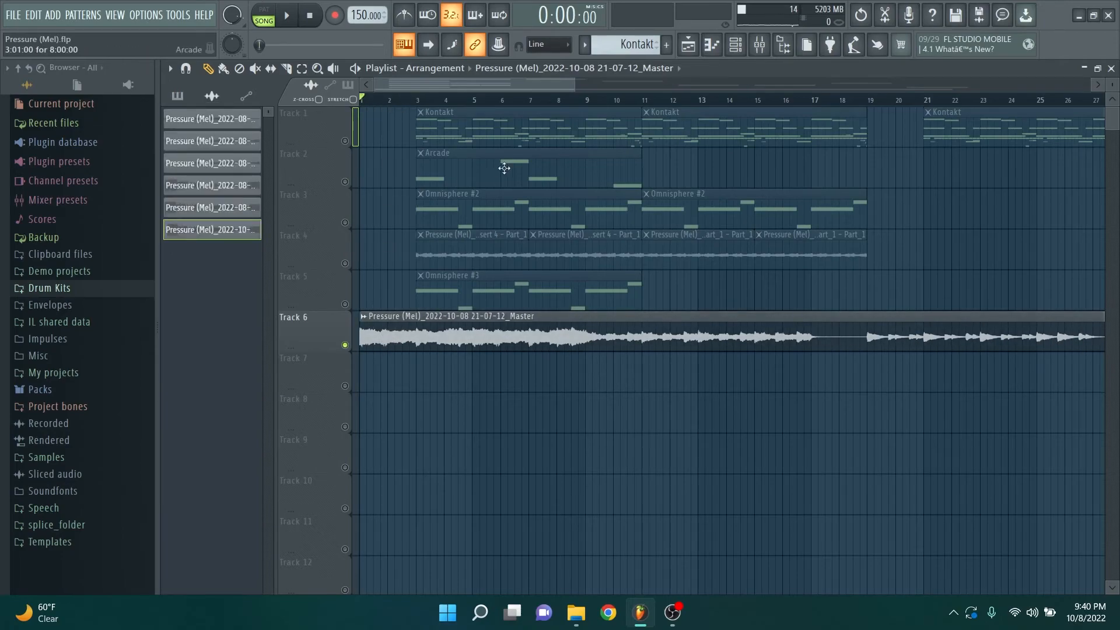
Route the newly rendered Master audio channel to mixer Insert 10, disarm the Master track's recording, and return to the playlist.
left_click(736, 53)
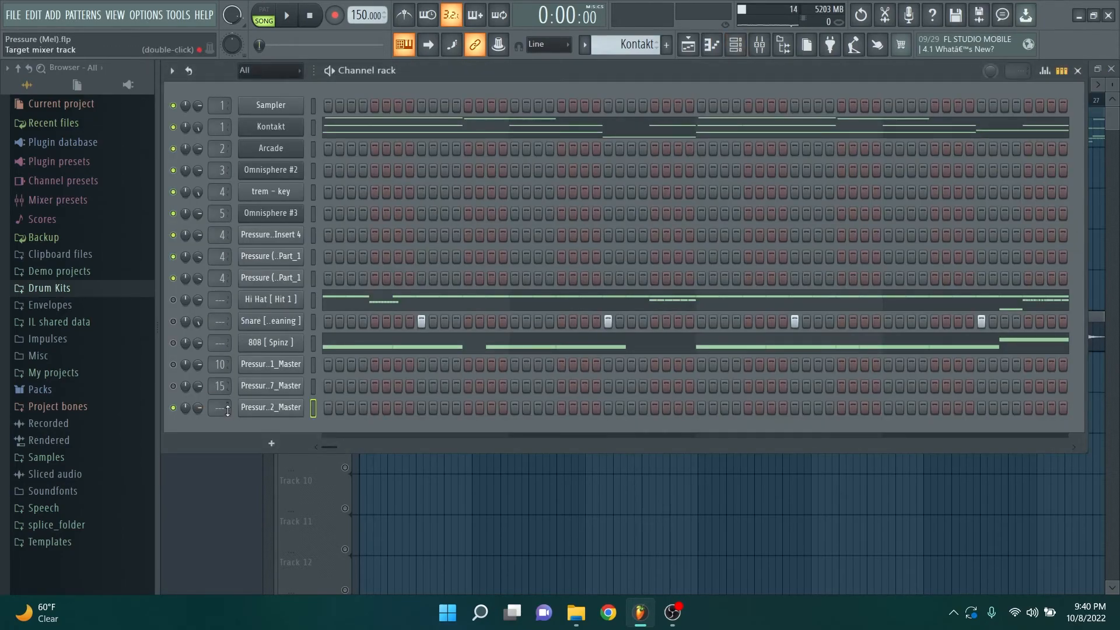
left_click(430, 487)
right_click(430, 488)
left_click(759, 47)
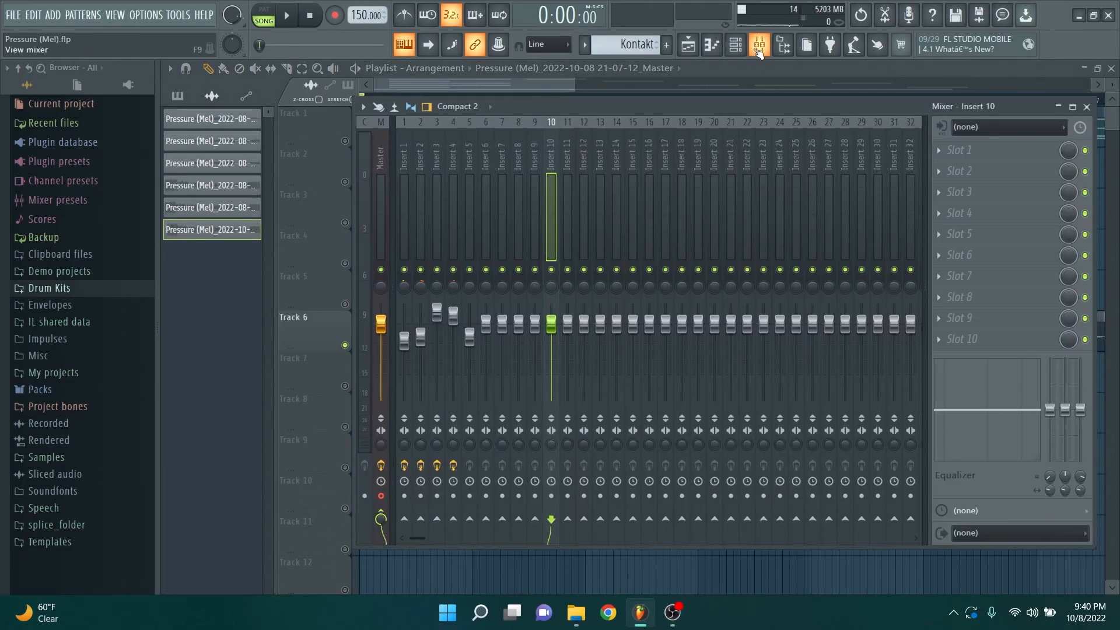
left_click(381, 496)
left_click(440, 579)
right_click(440, 578)
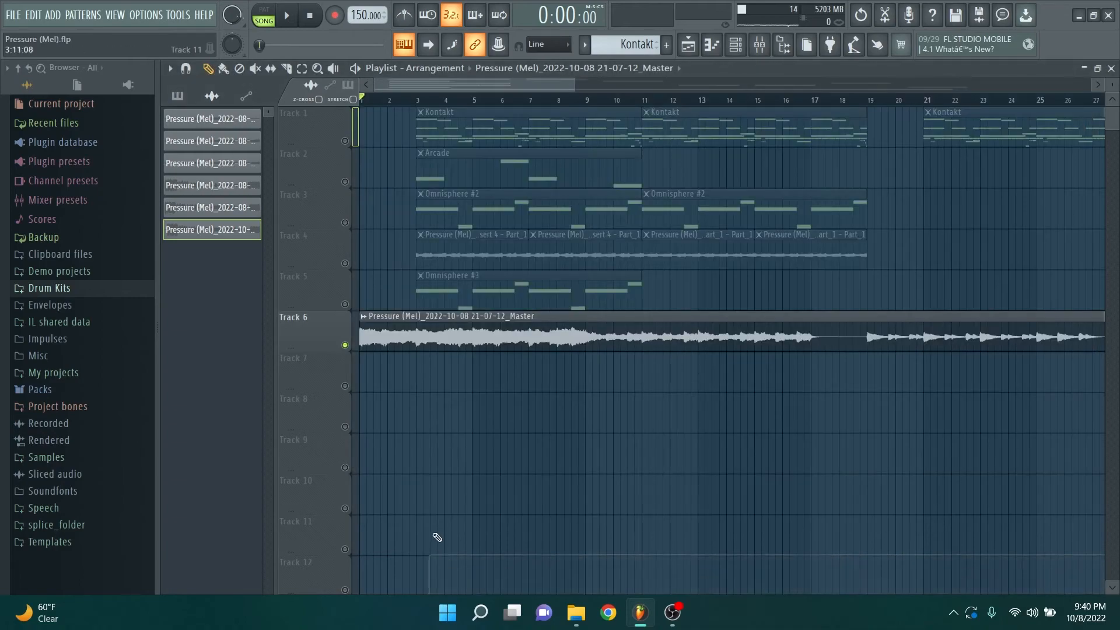
Play the rendered Master clip on Track 6 from the start to check it, and stop playback.
key("space")
scroll(410, 102, "down", 3)
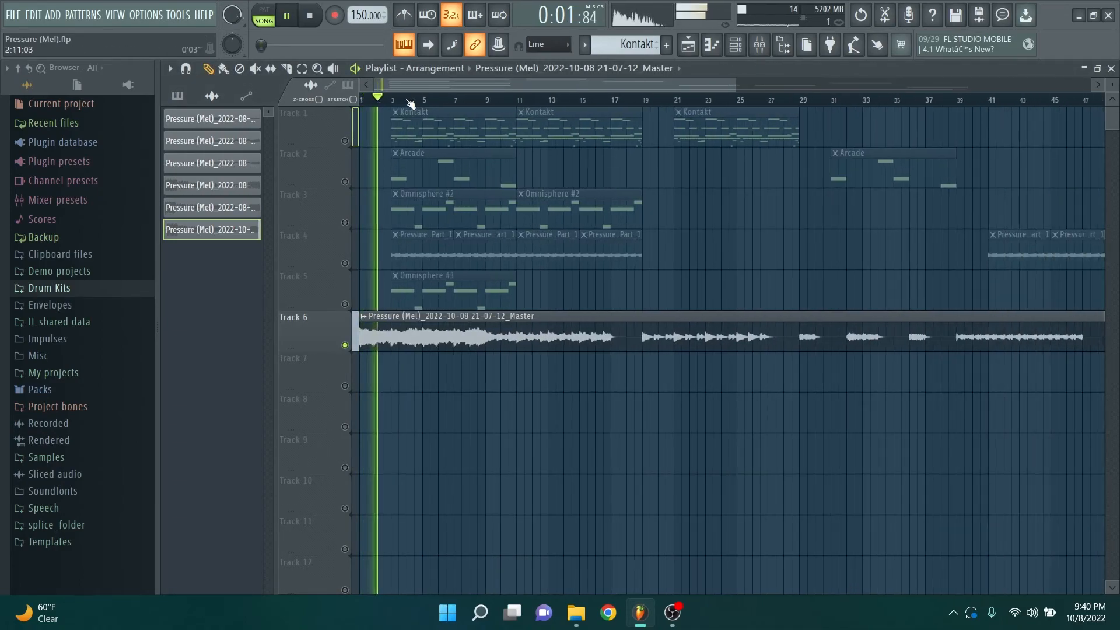
scroll(411, 102, "down", 2)
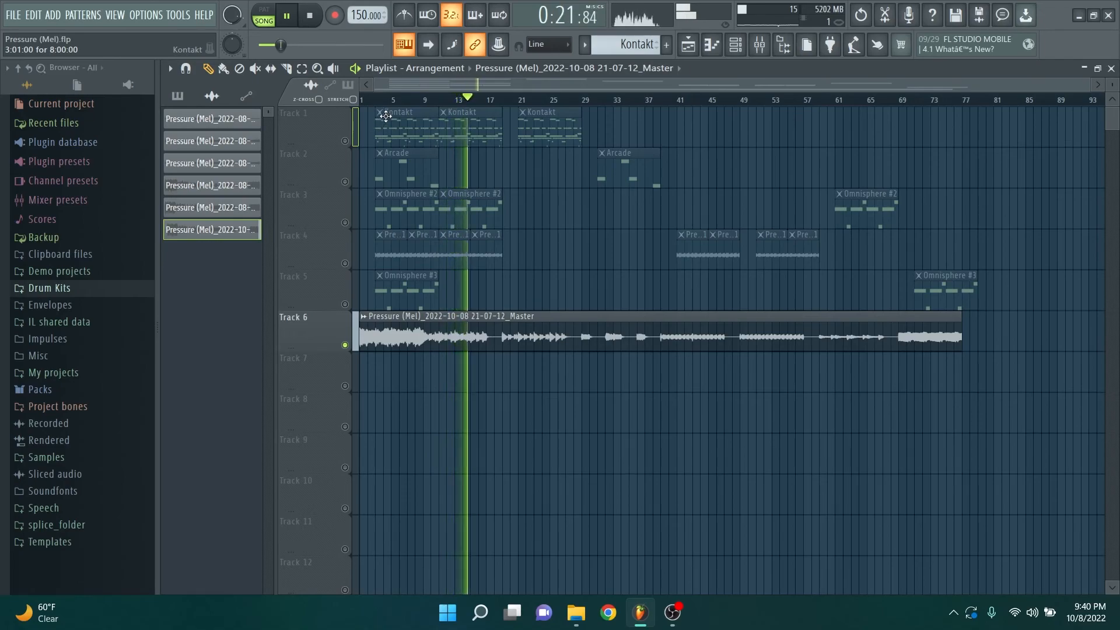
key("space")
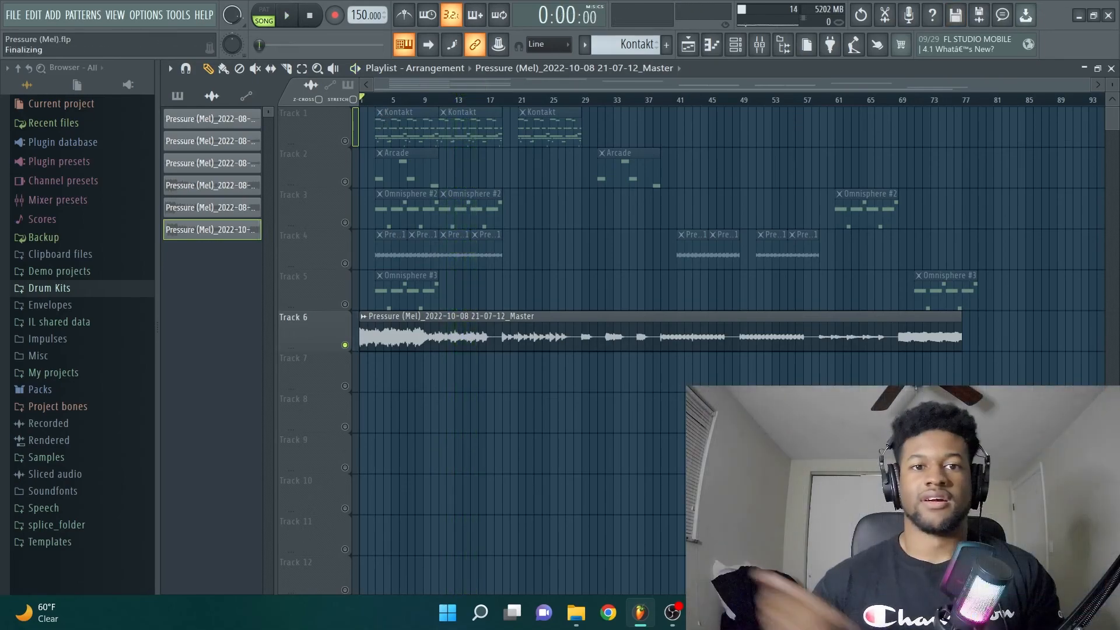